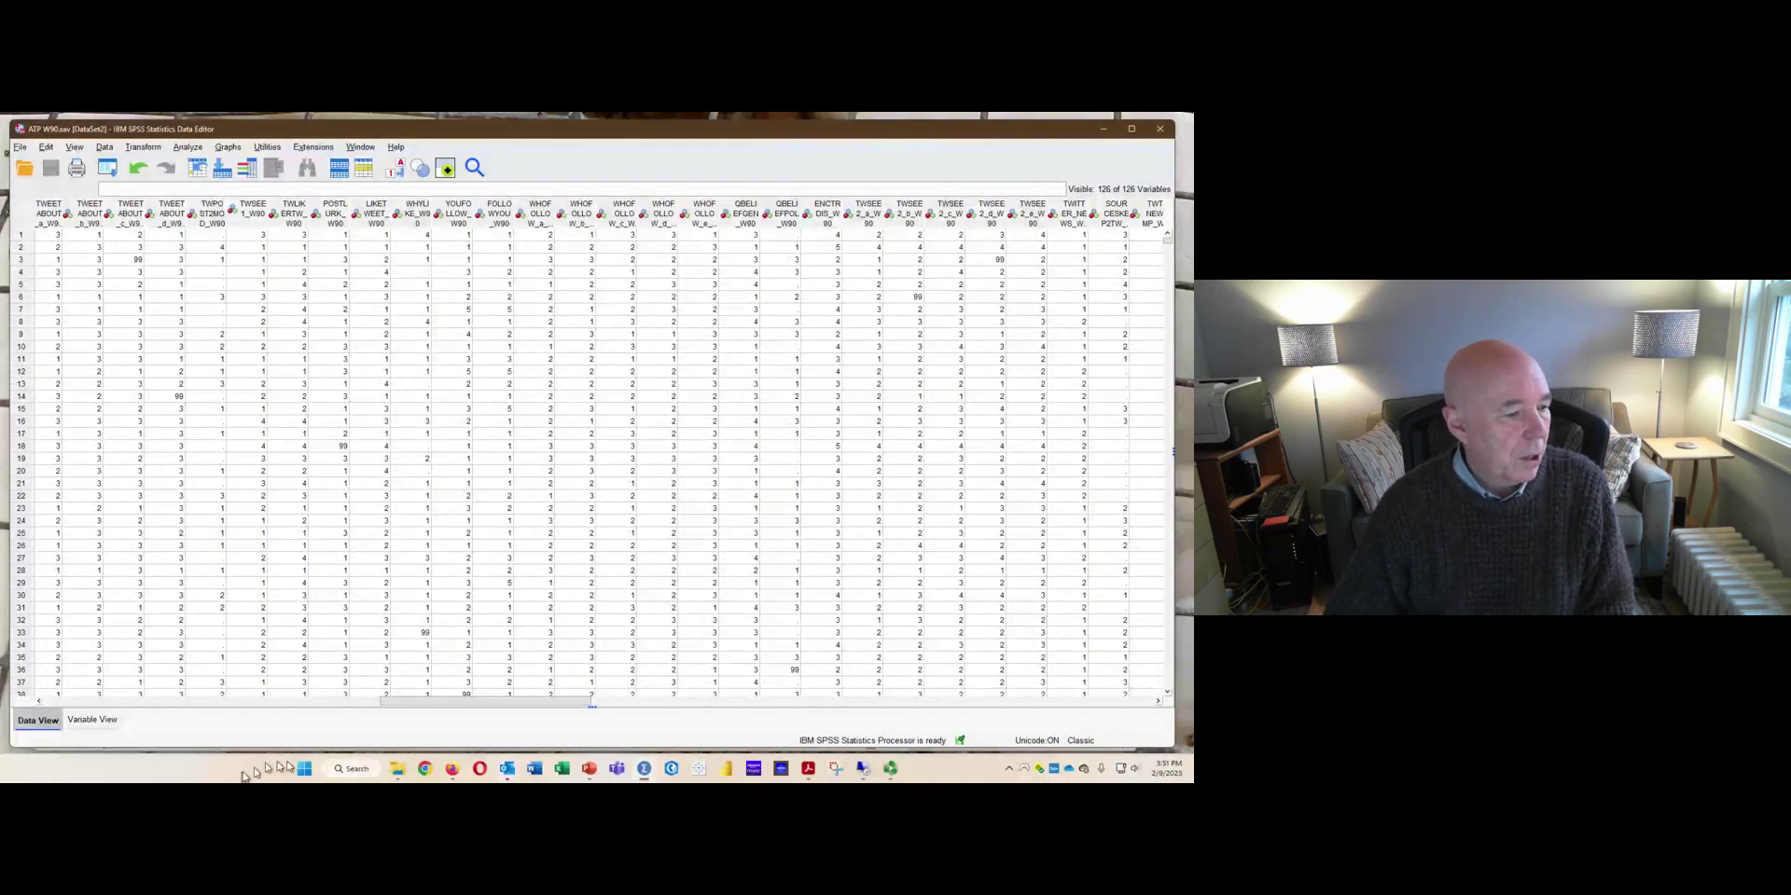
Switch from the case data to the variable definitions and inspect the value labels of the TWSEE2 petitions question, leaving them unmodified.
{"action": "mouse_move", "coordinate": [471, 701]}
{"action": "left_mouse_down"}
{"action": "mouse_move", "coordinate": [804, 734]}
{"action": "mouse_move", "coordinate": [374, 726]}
{"action": "mouse_move", "coordinate": [495, 723]}
{"action": "left_mouse_up"}
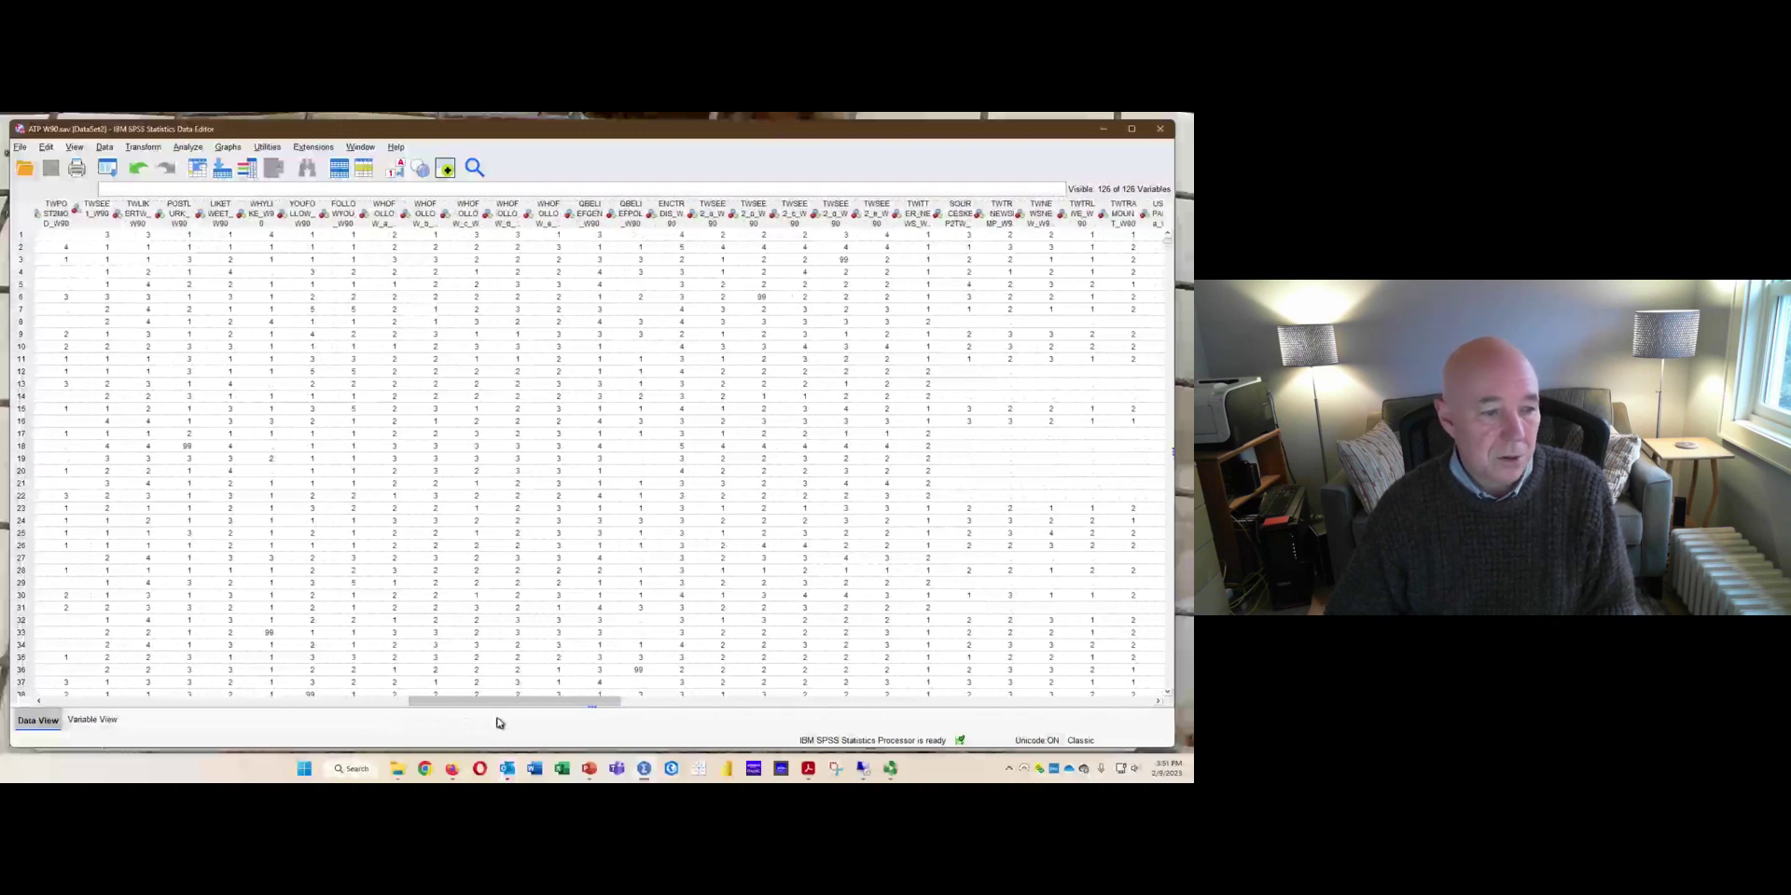
{"action": "left_click", "coordinate": [94, 720]}
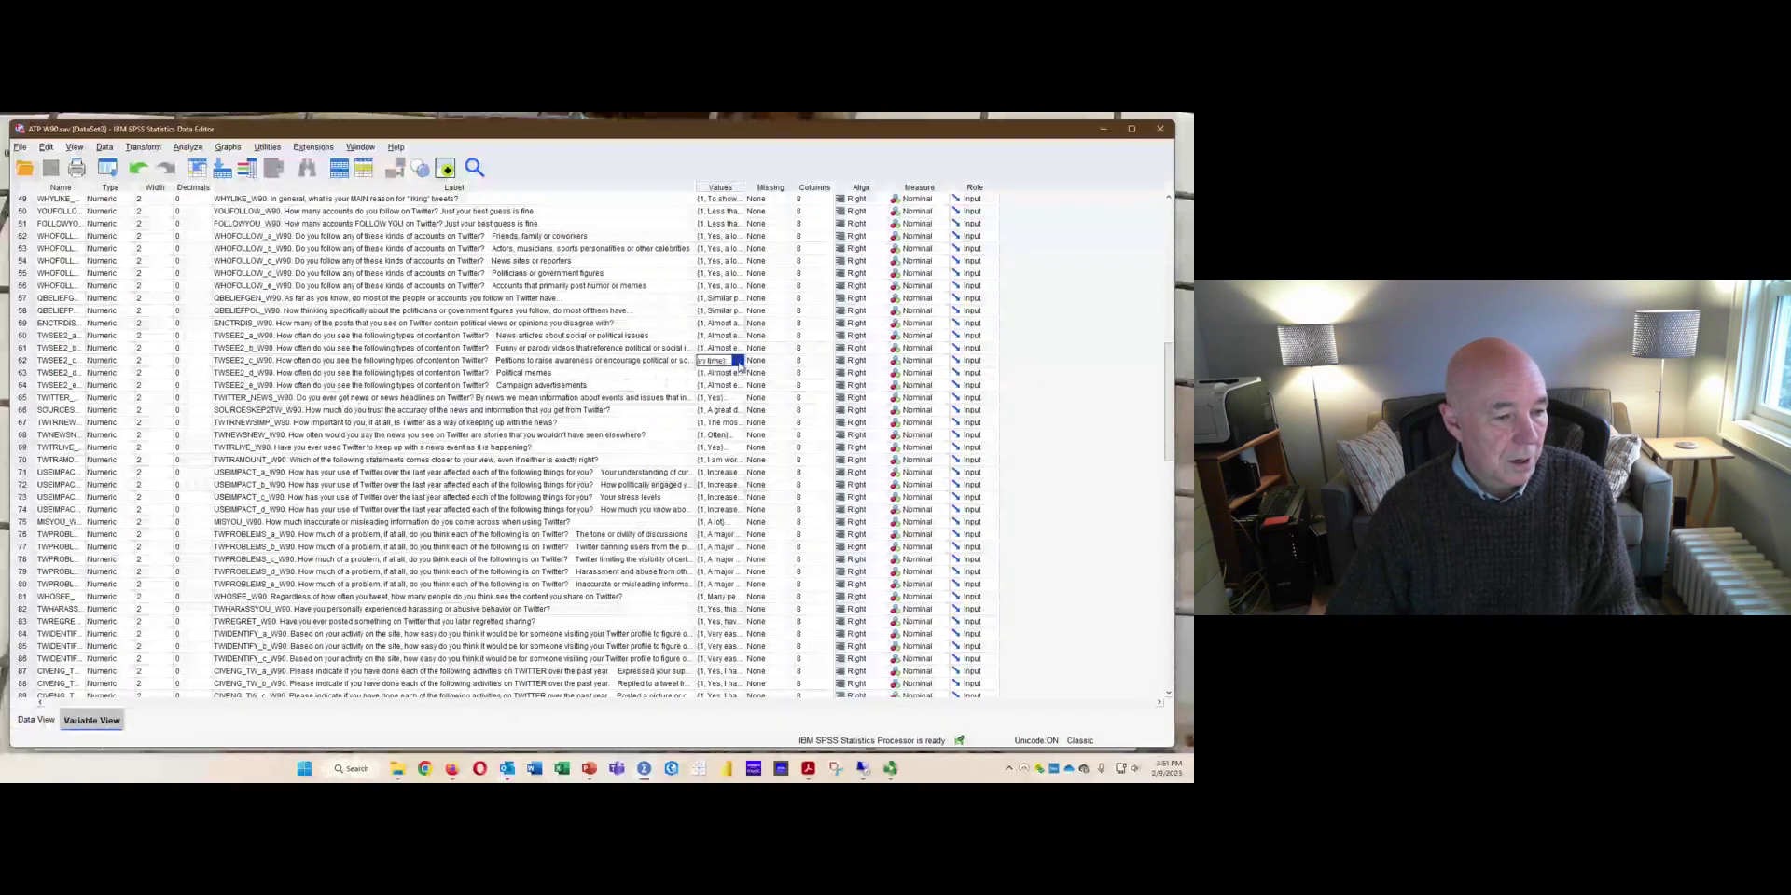
{"action": "left_click", "coordinate": [737, 361]}
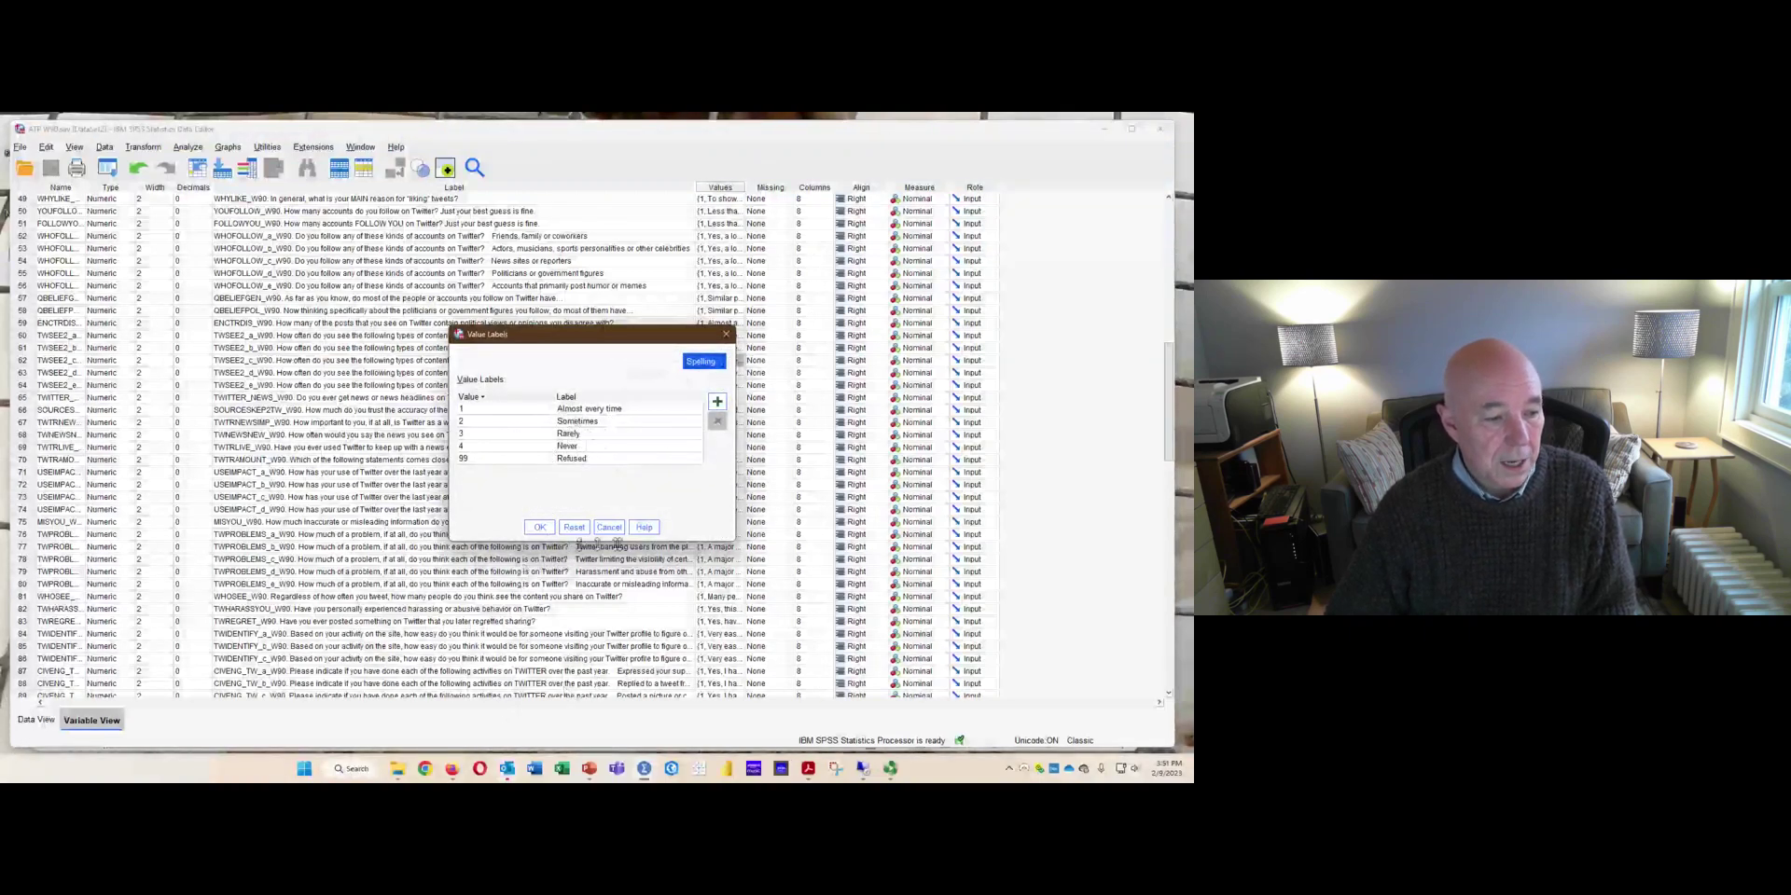
{"action": "left_click", "coordinate": [610, 528]}
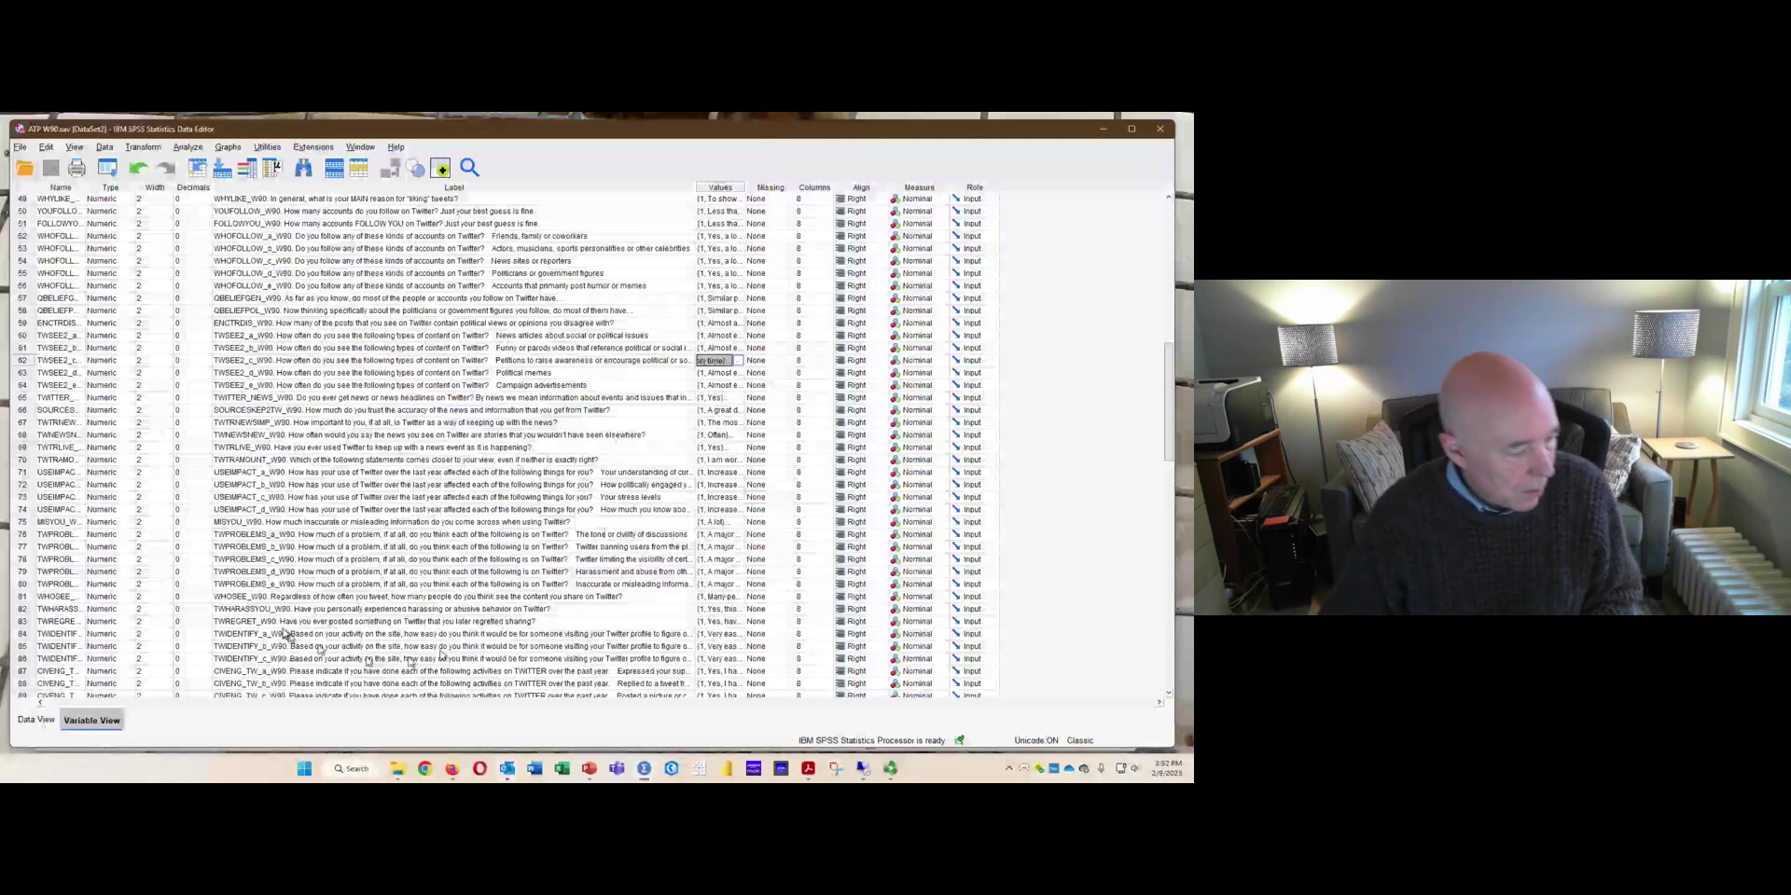
Look through the Twitter and demographic variables and select the MISYOU_W90 variable on inaccurate or misleading information.
{"action": "scroll", "coordinate": [299, 634], "scroll_direction": "down", "scroll_amount": 9}
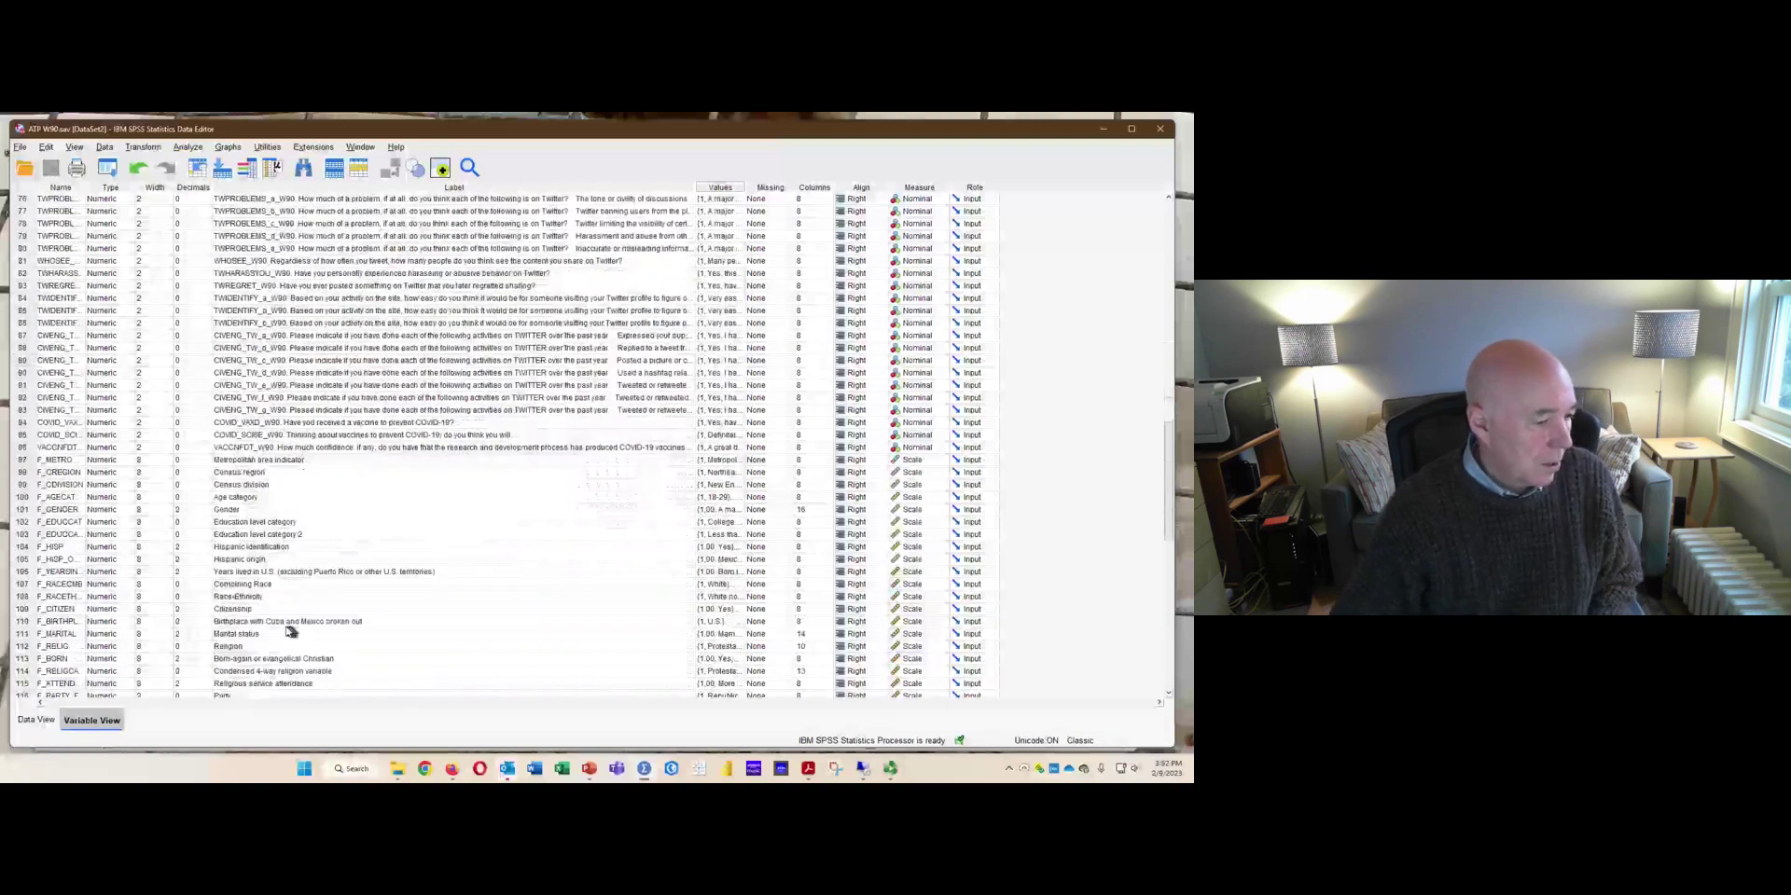
{"action": "scroll", "coordinate": [294, 633], "scroll_direction": "up", "scroll_amount": 1}
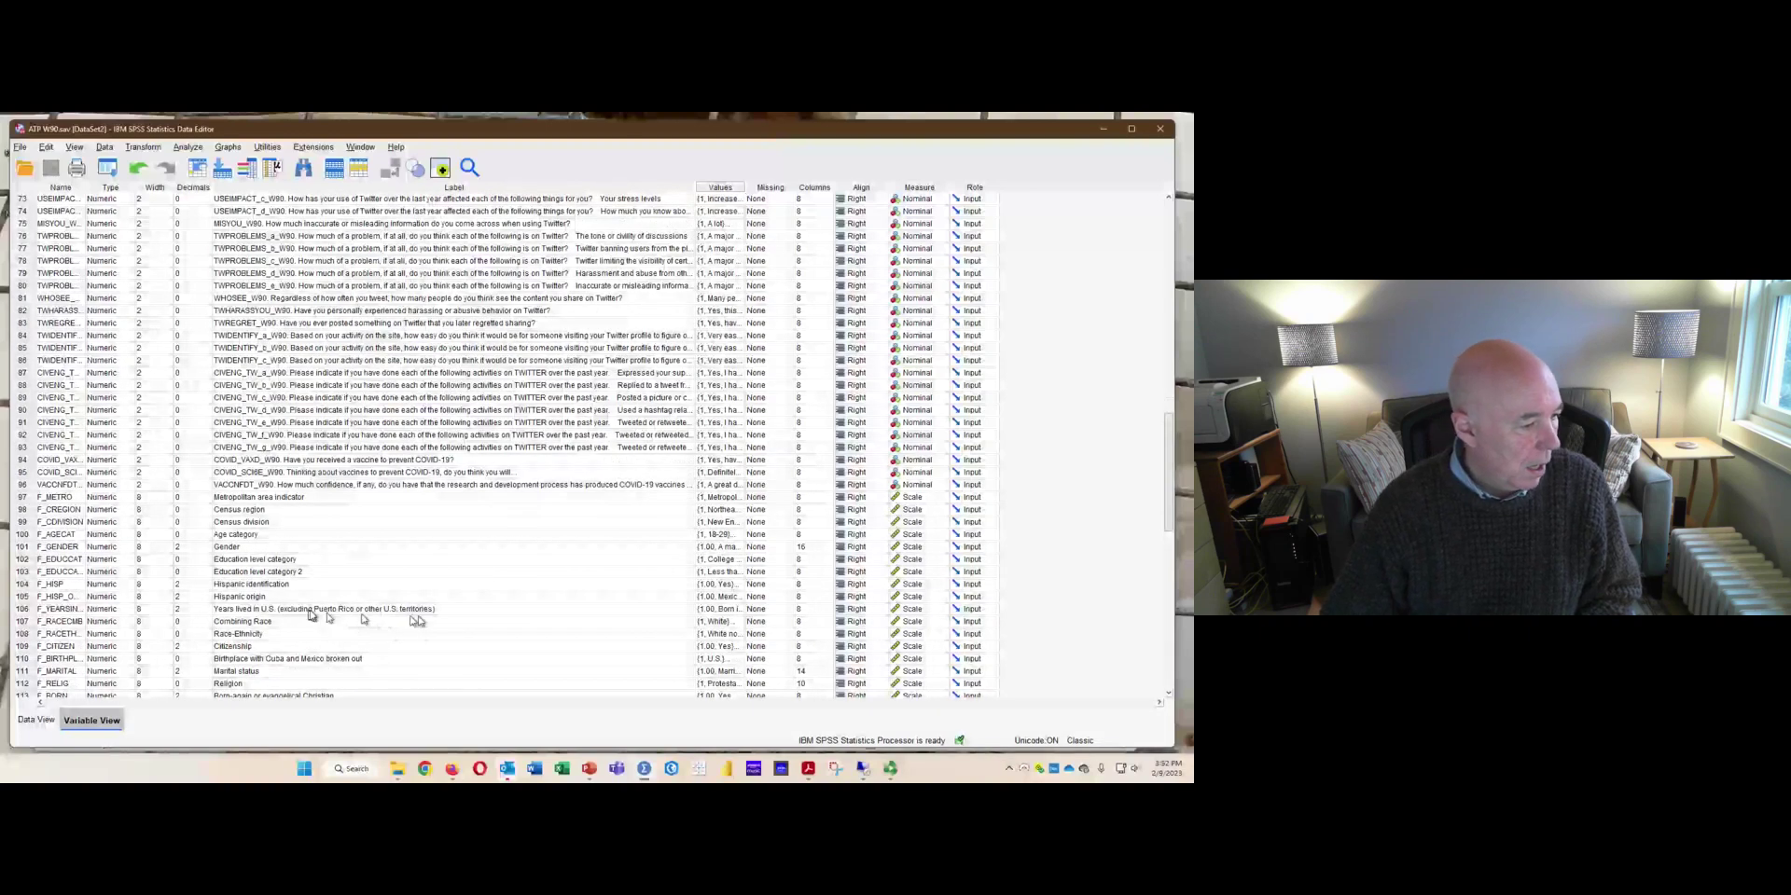
{"action": "scroll", "coordinate": [298, 584], "scroll_direction": "up", "scroll_amount": 1}
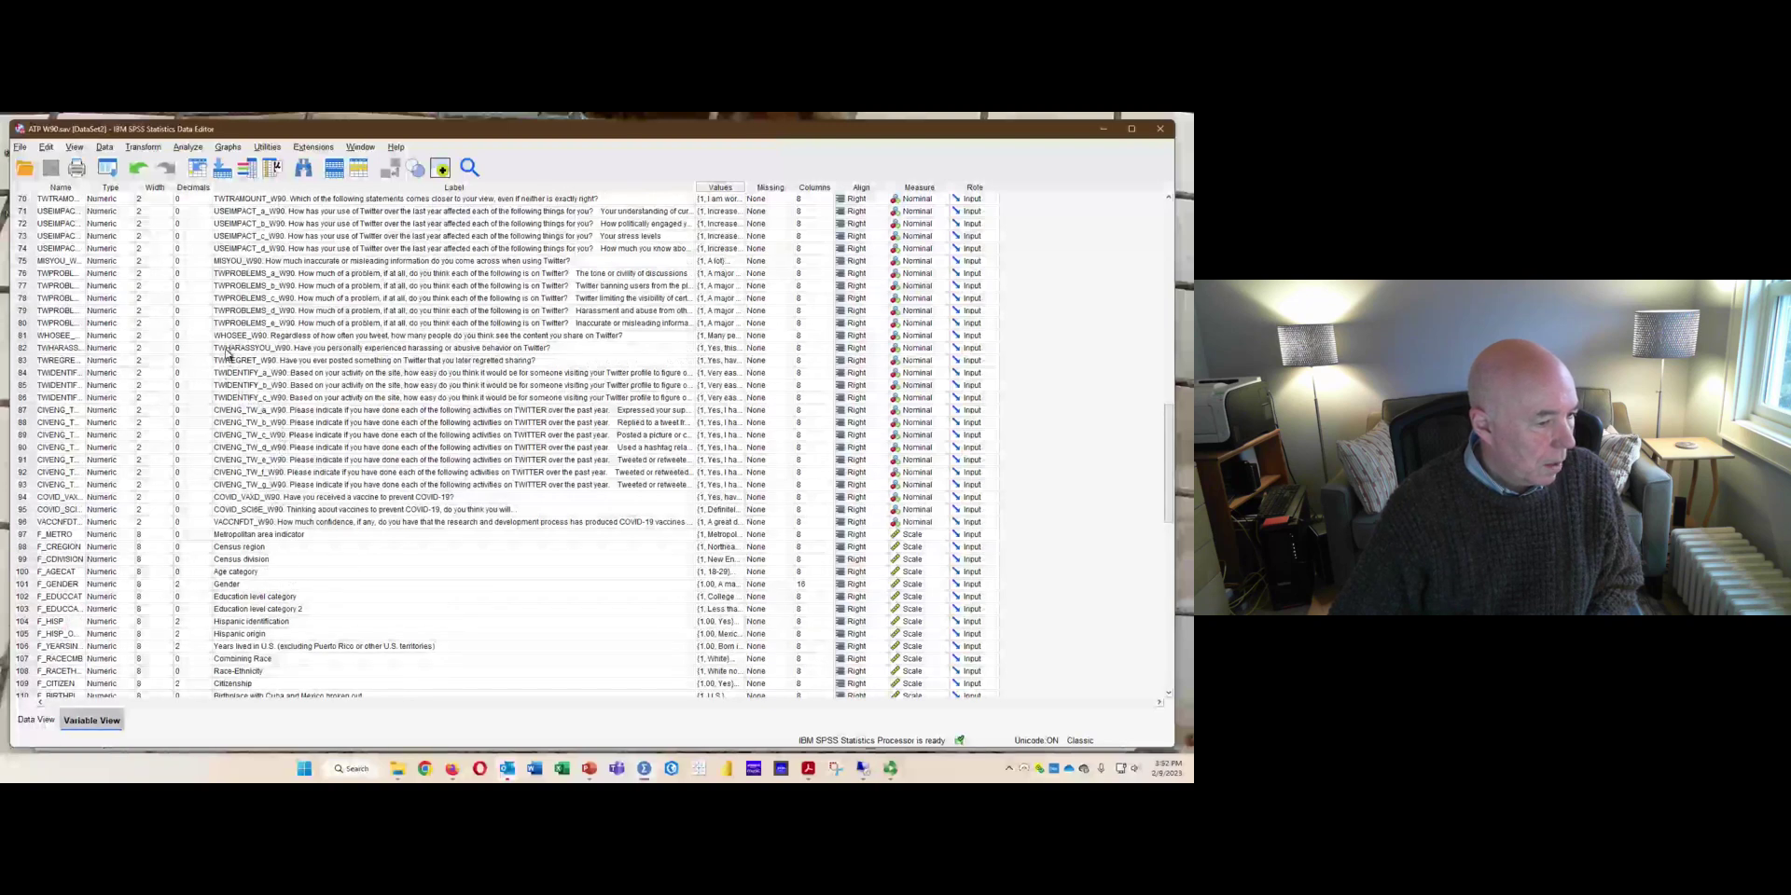
{"action": "left_click", "coordinate": [238, 397]}
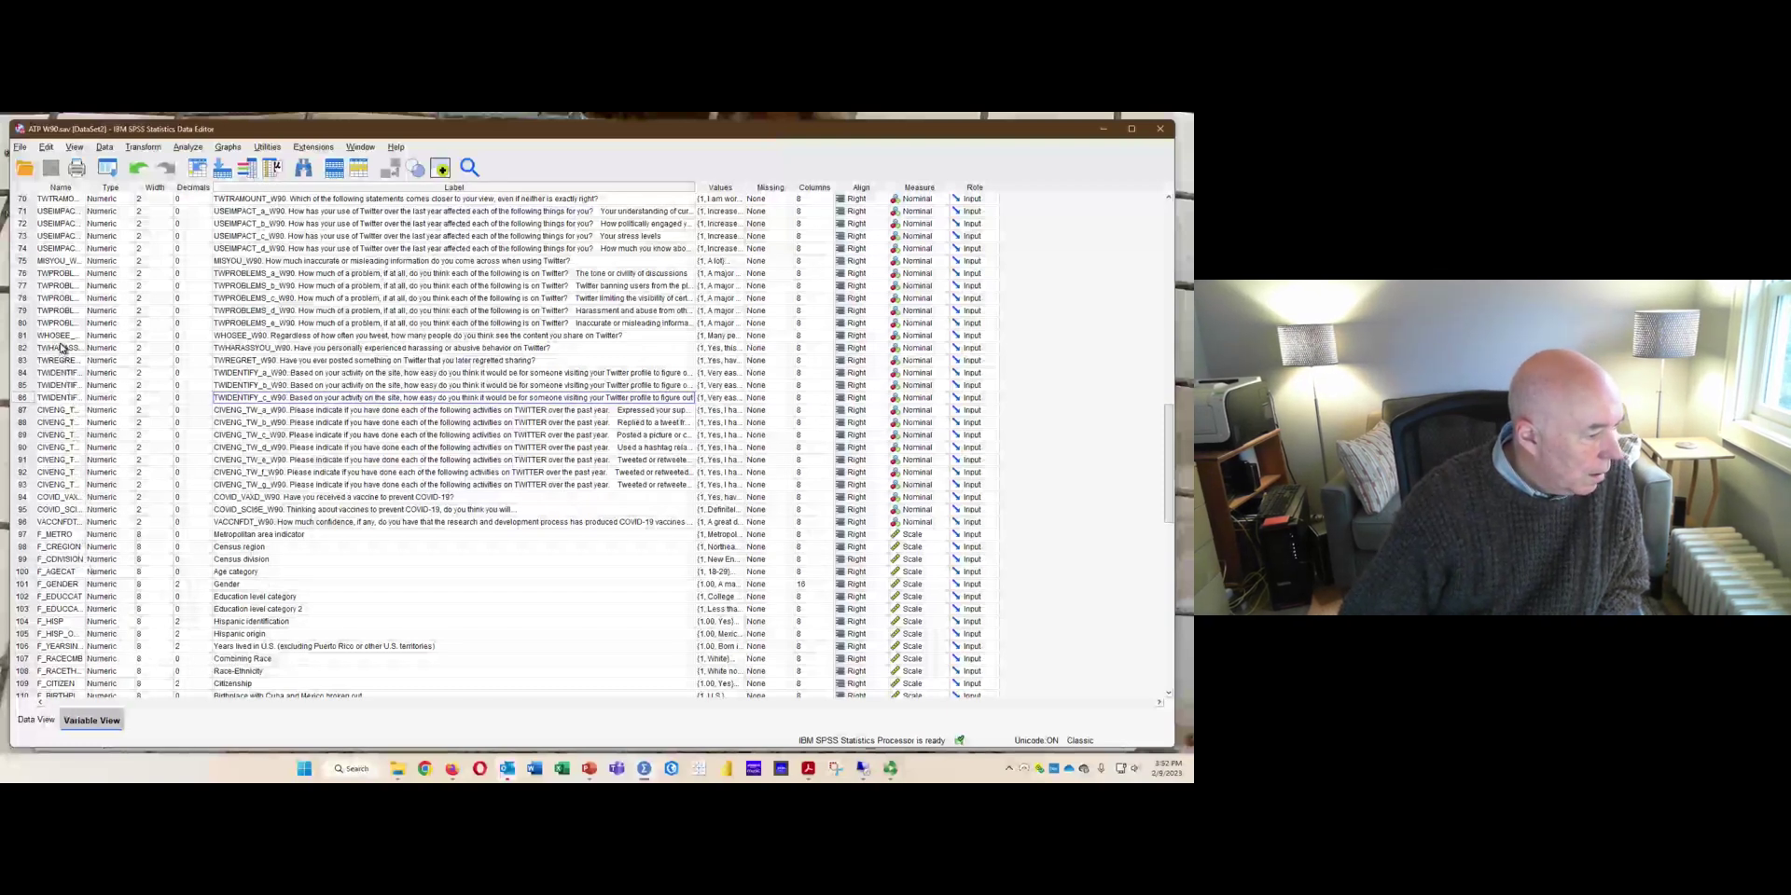
{"action": "left_click", "coordinate": [25, 261]}
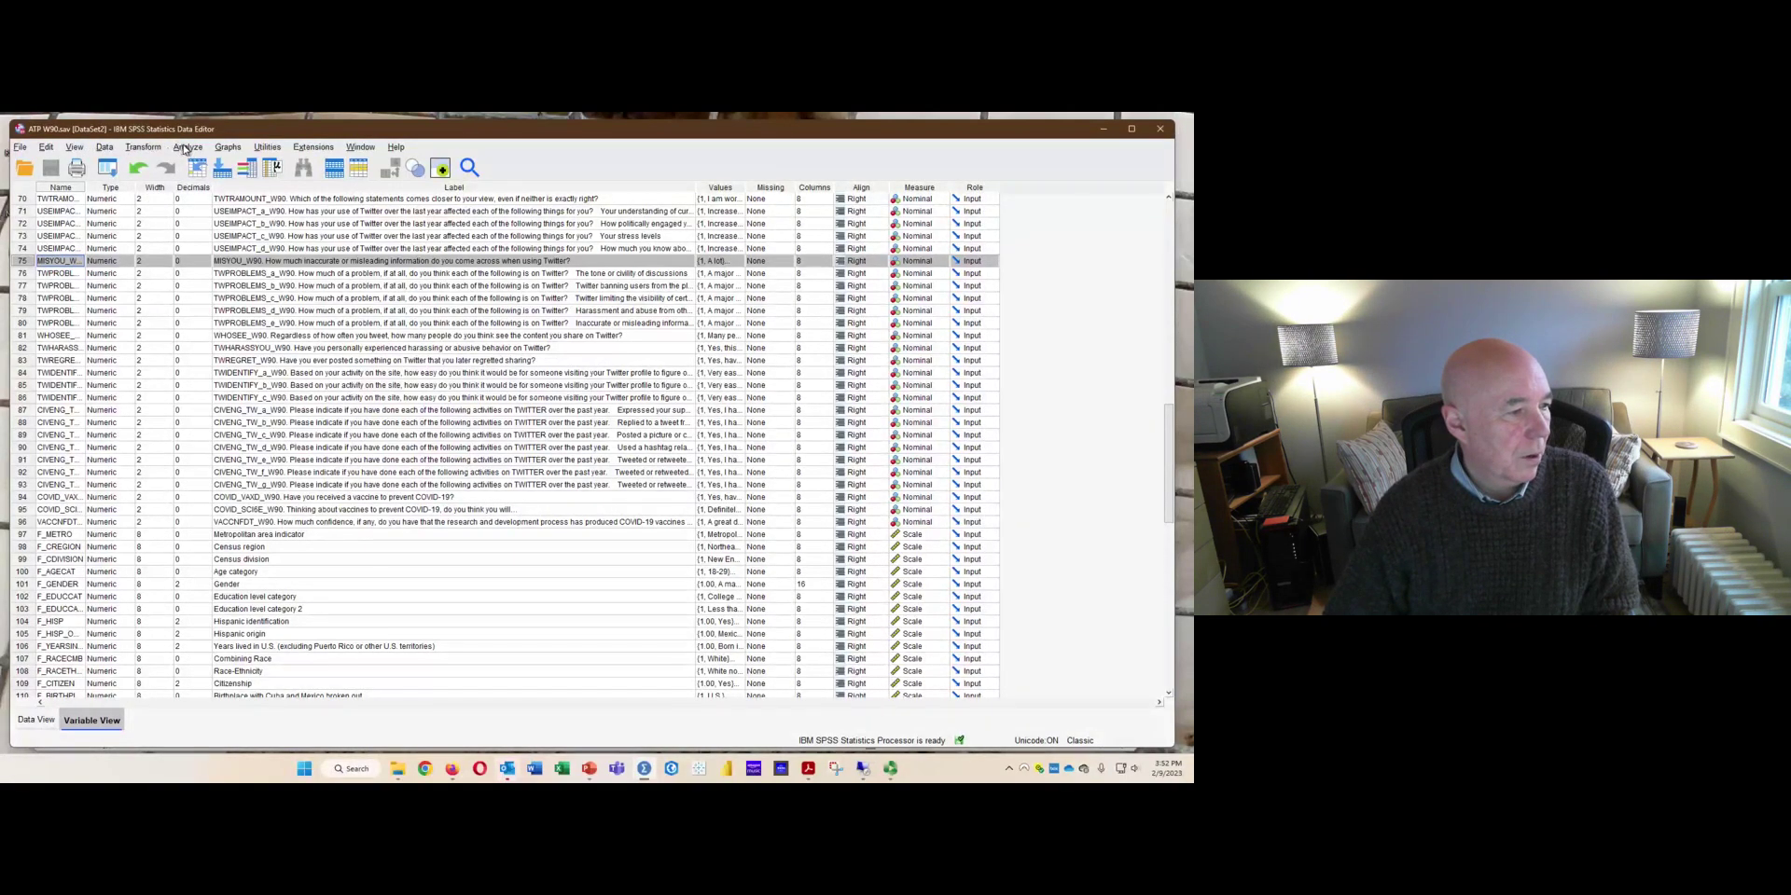
Start a Crosstabs analysis with Gender [F_GENDER] as the row variable.
{"action": "left_click", "coordinate": [183, 147]}
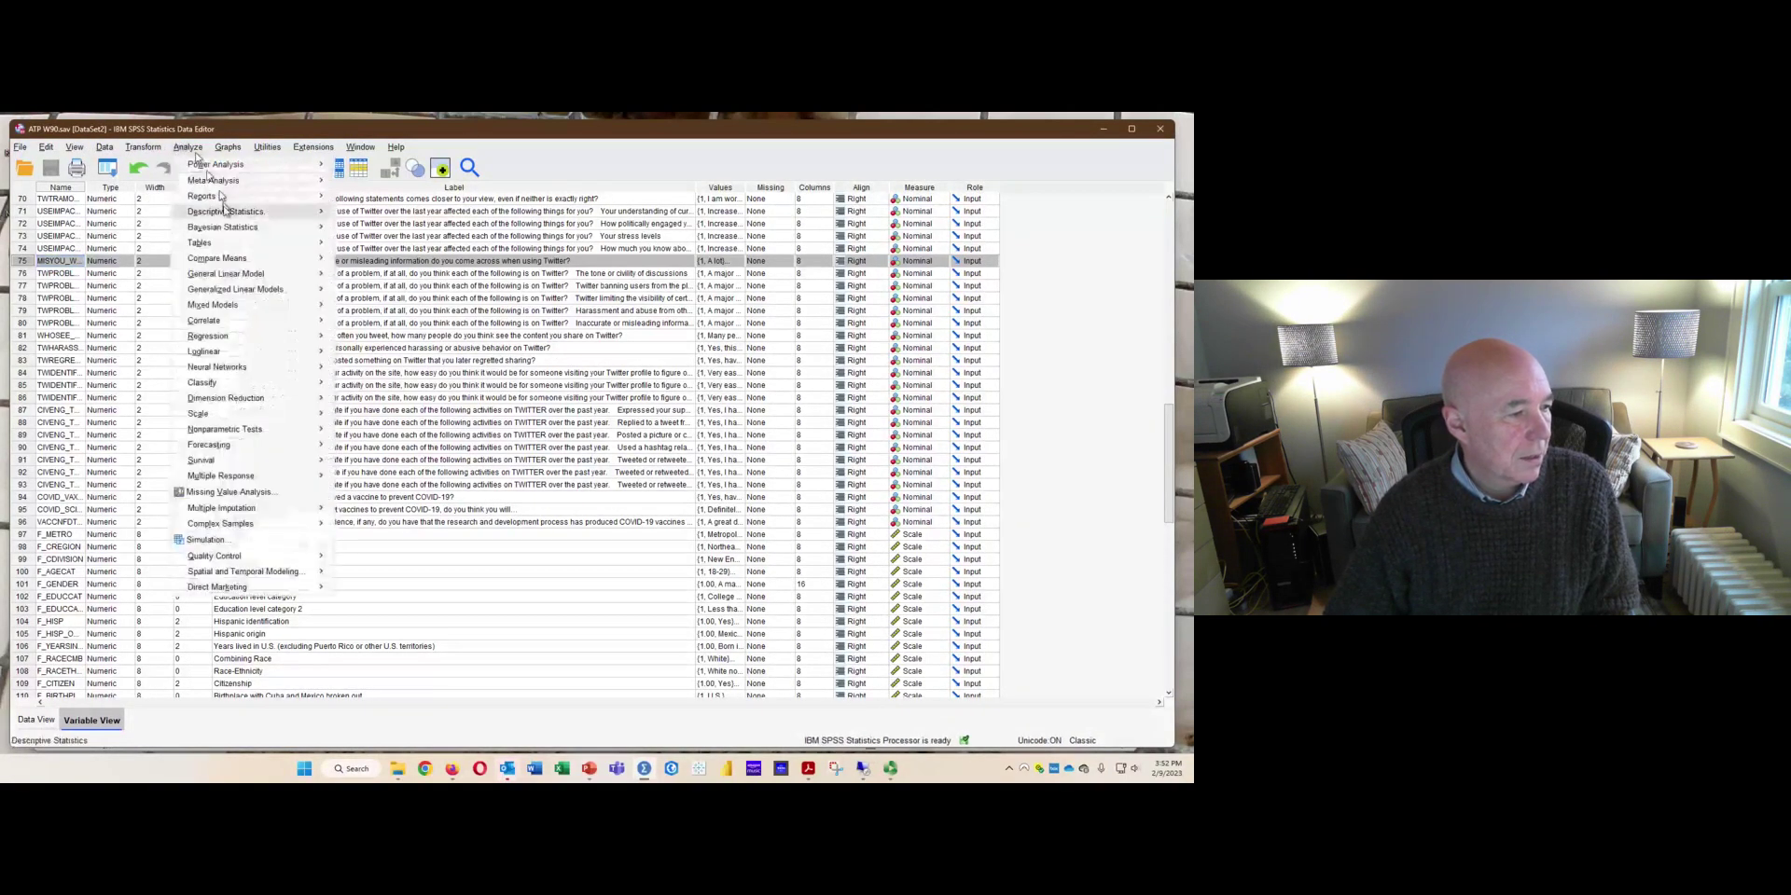
{"action": "mouse_move", "coordinate": [225, 213]}
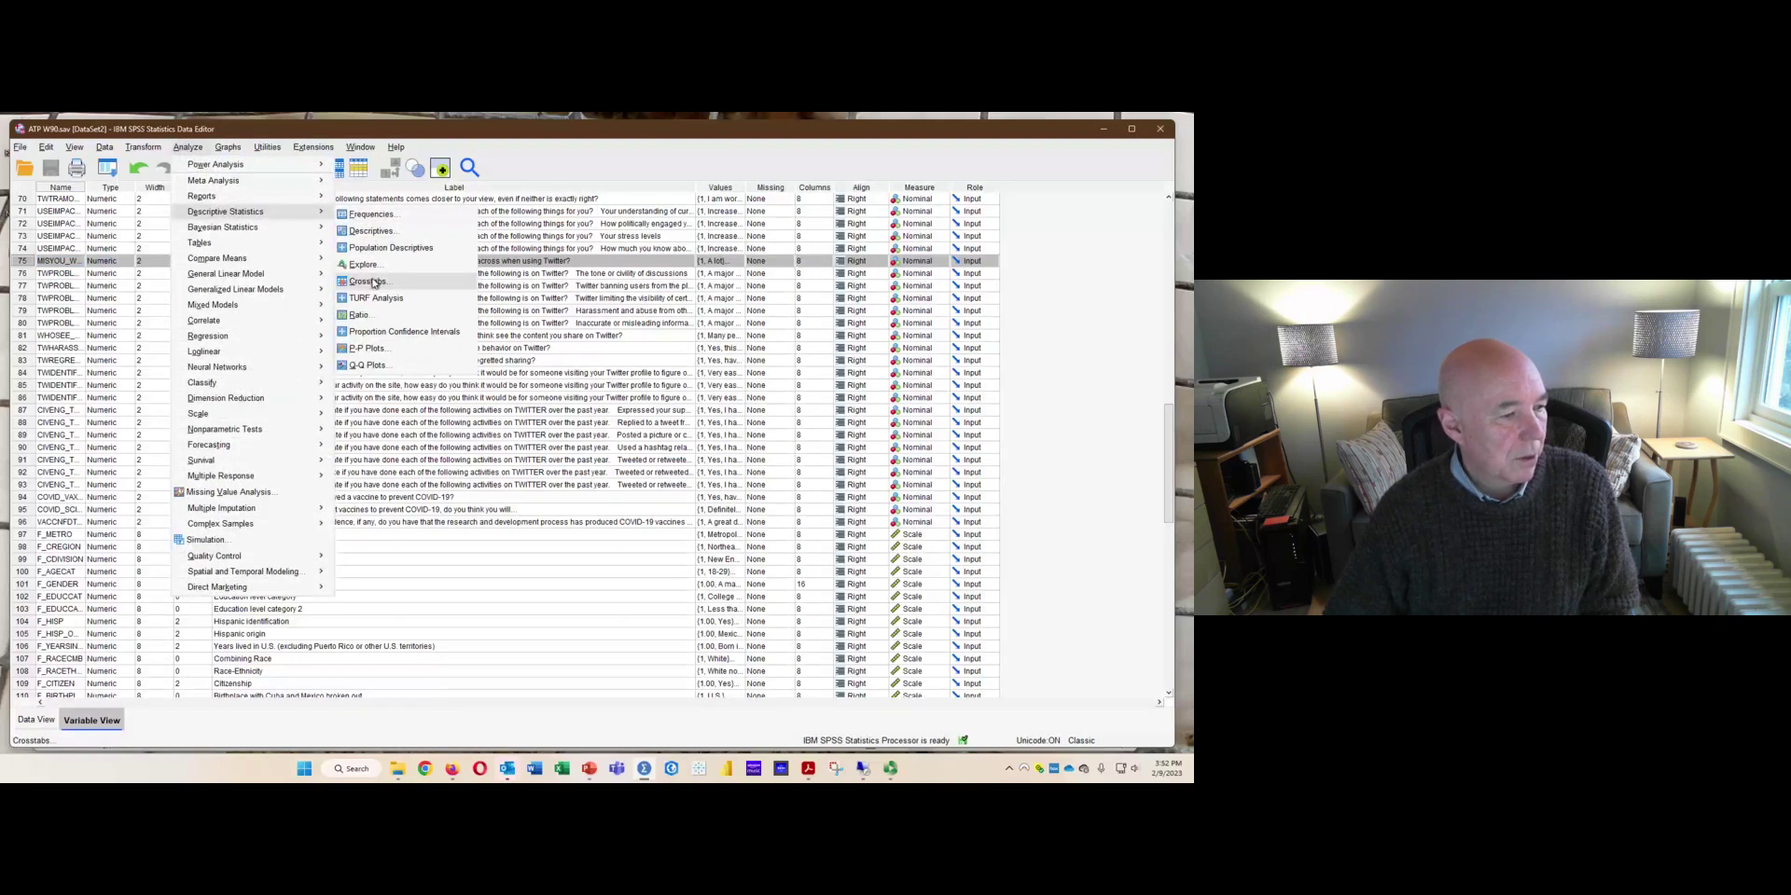
{"action": "left_click", "coordinate": [370, 280]}
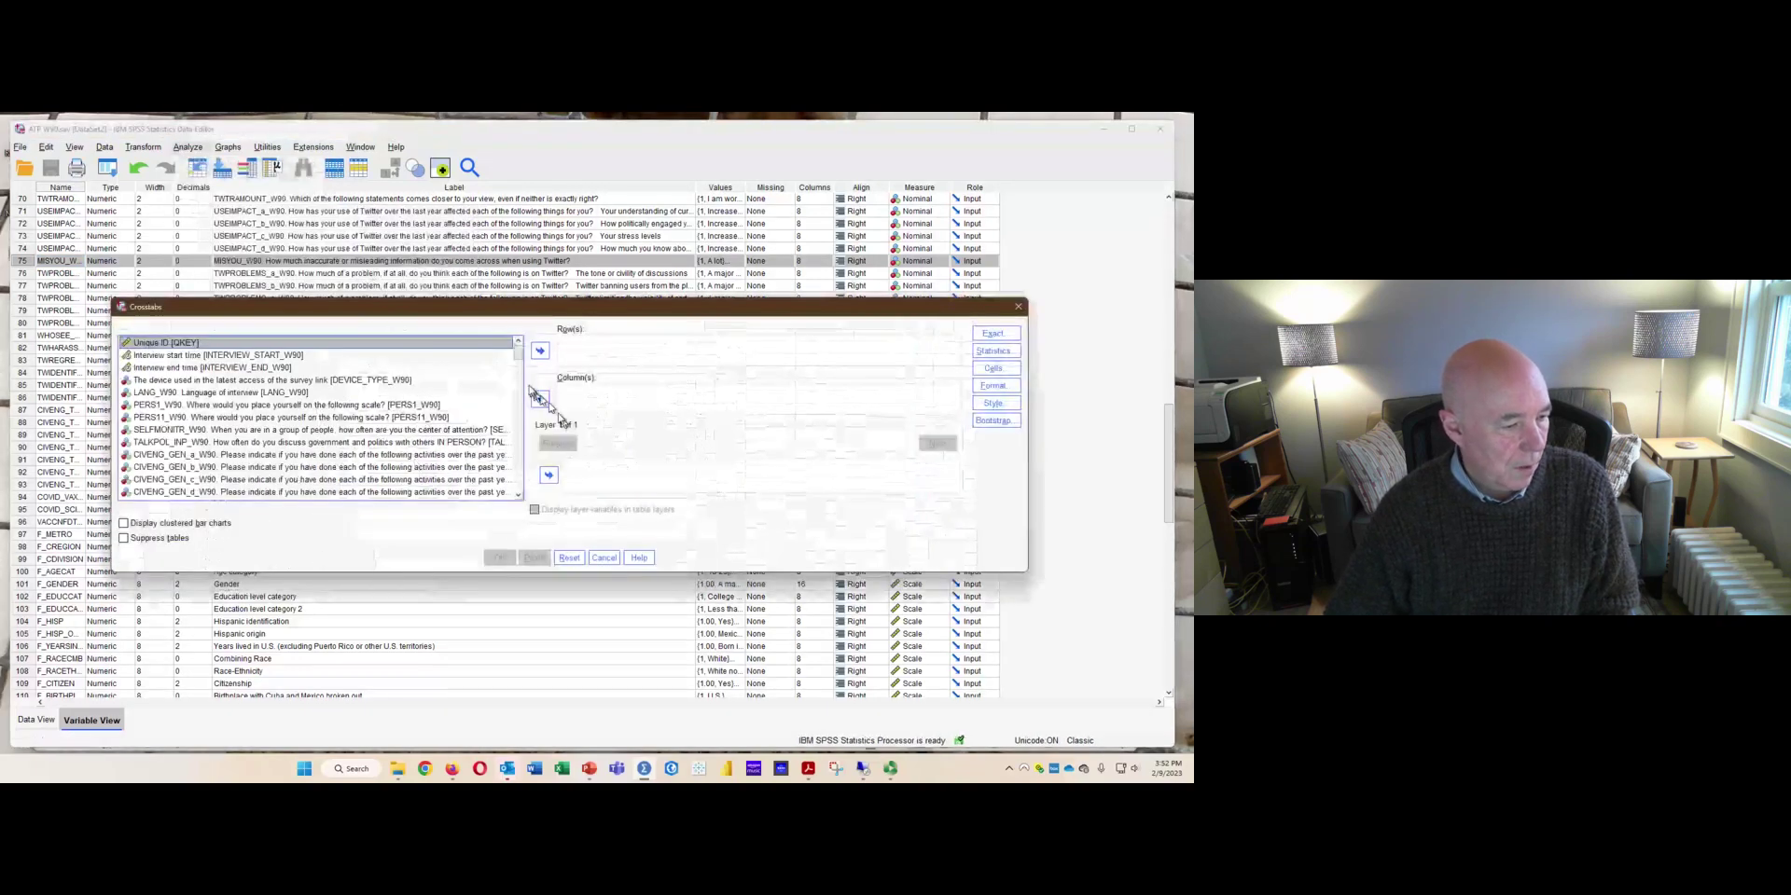
{"action": "left_click_drag", "start_coordinate": [518, 361], "coordinate": [525, 475]}
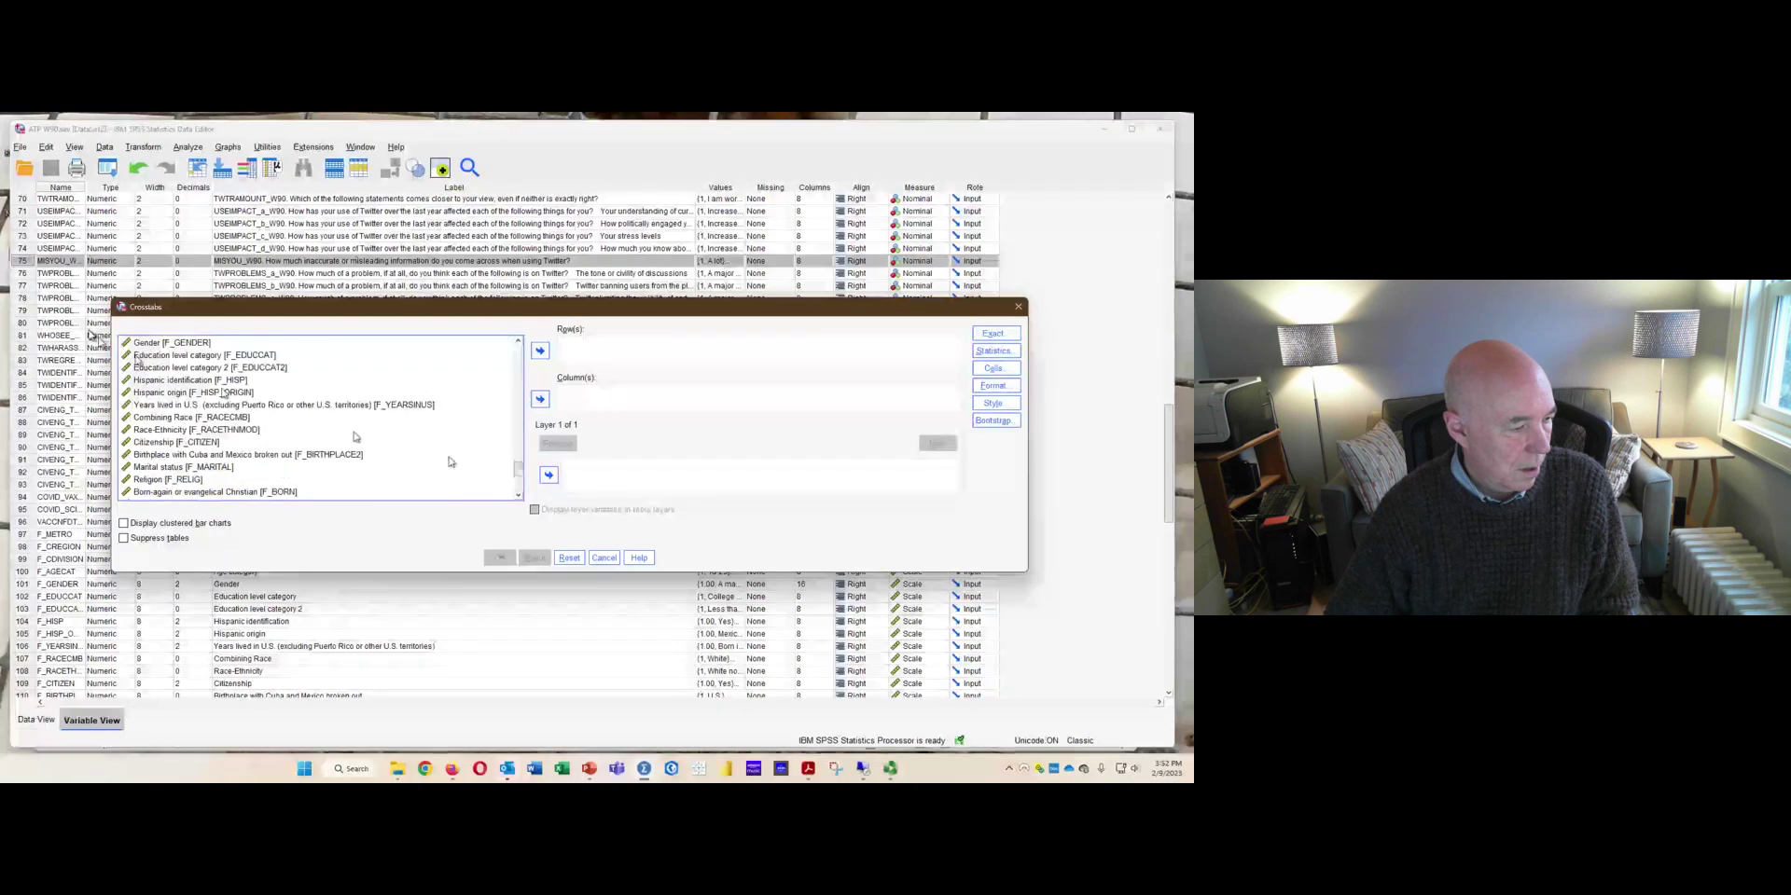
{"action": "left_click", "coordinate": [140, 342]}
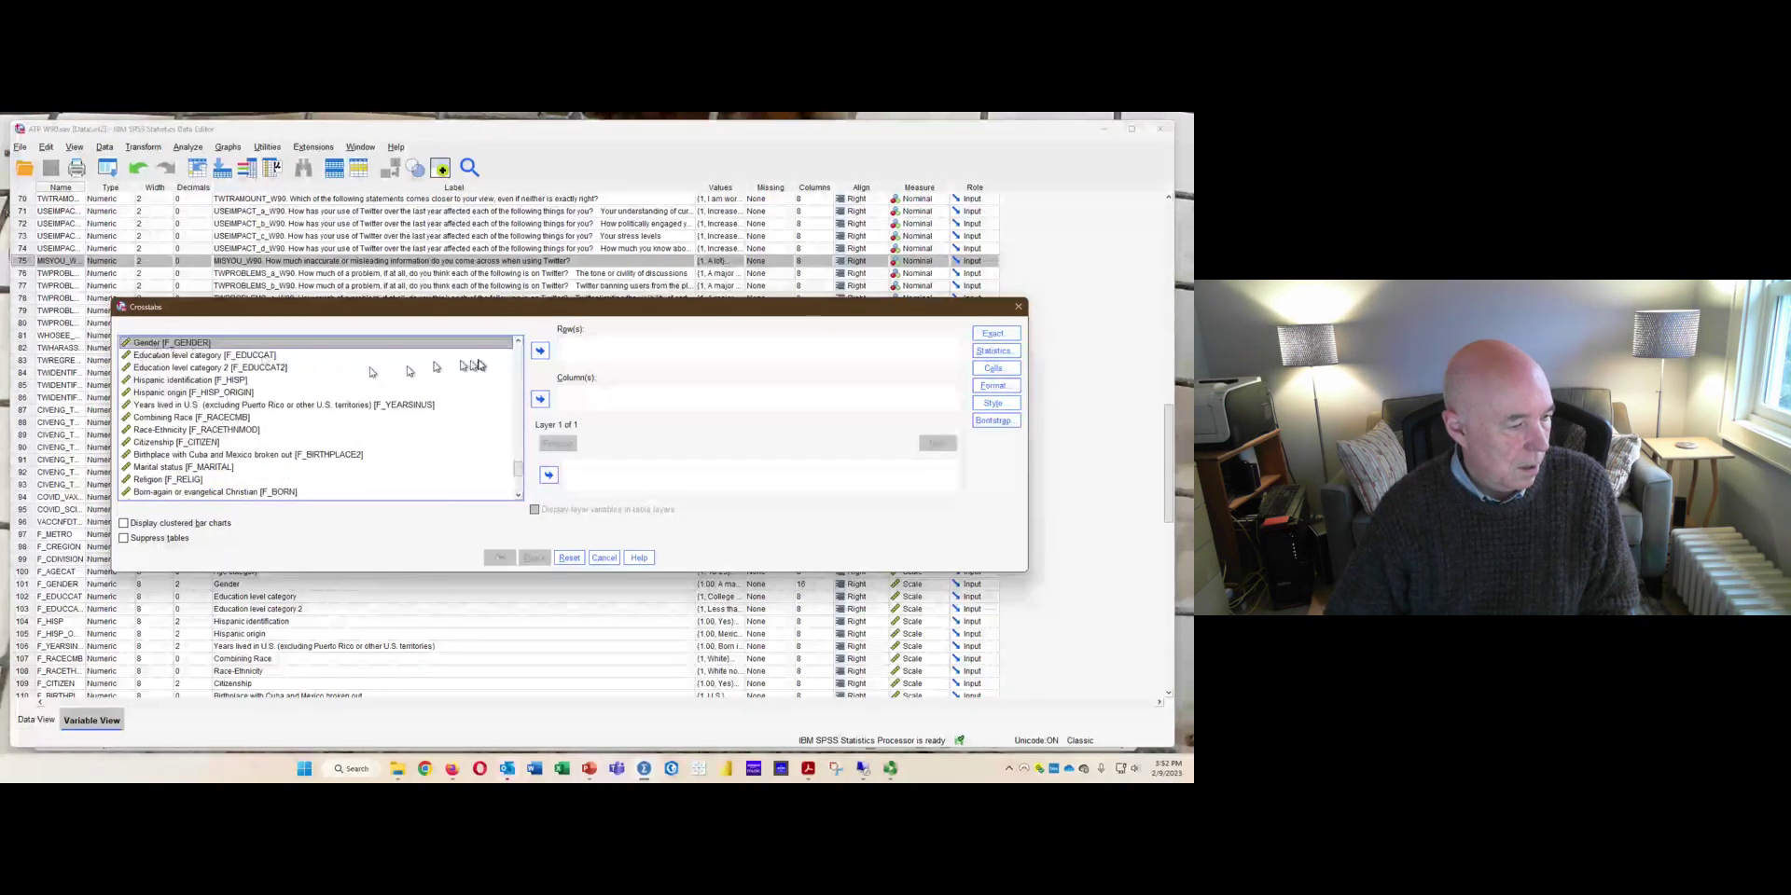
{"action": "left_click", "coordinate": [543, 351]}
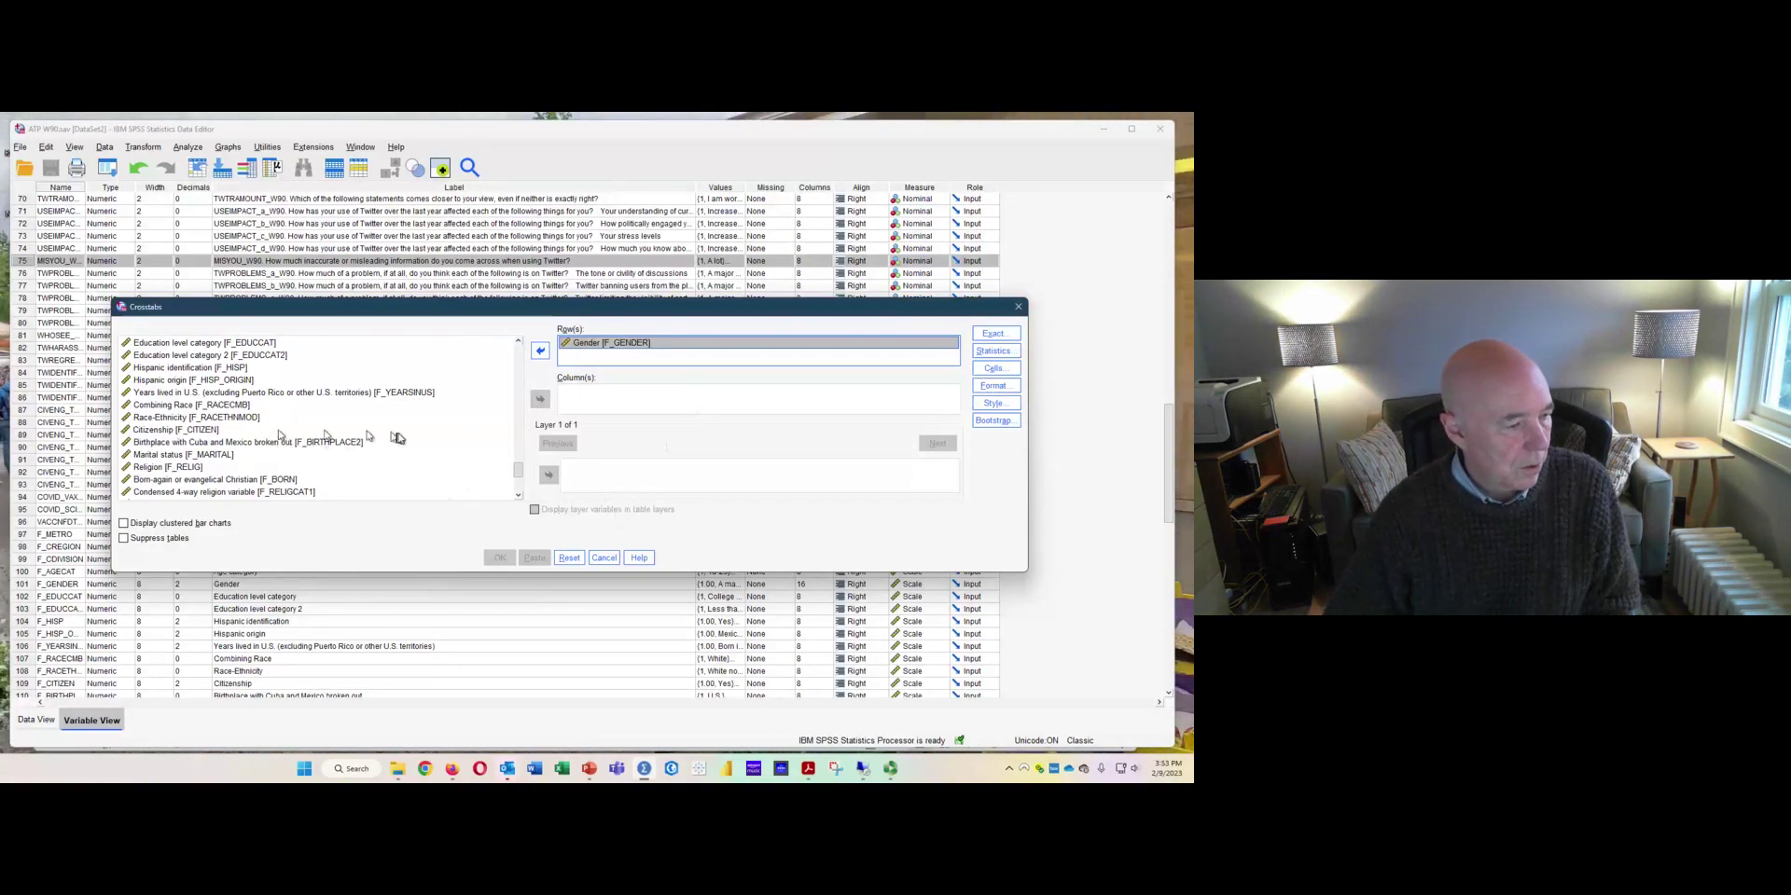
Assign MISYOU_W90, the question on misleading information seen on Twitter, as the crosstab's column variable.
{"action": "scroll", "coordinate": [522, 423], "scroll_direction": "up", "scroll_amount": 4}
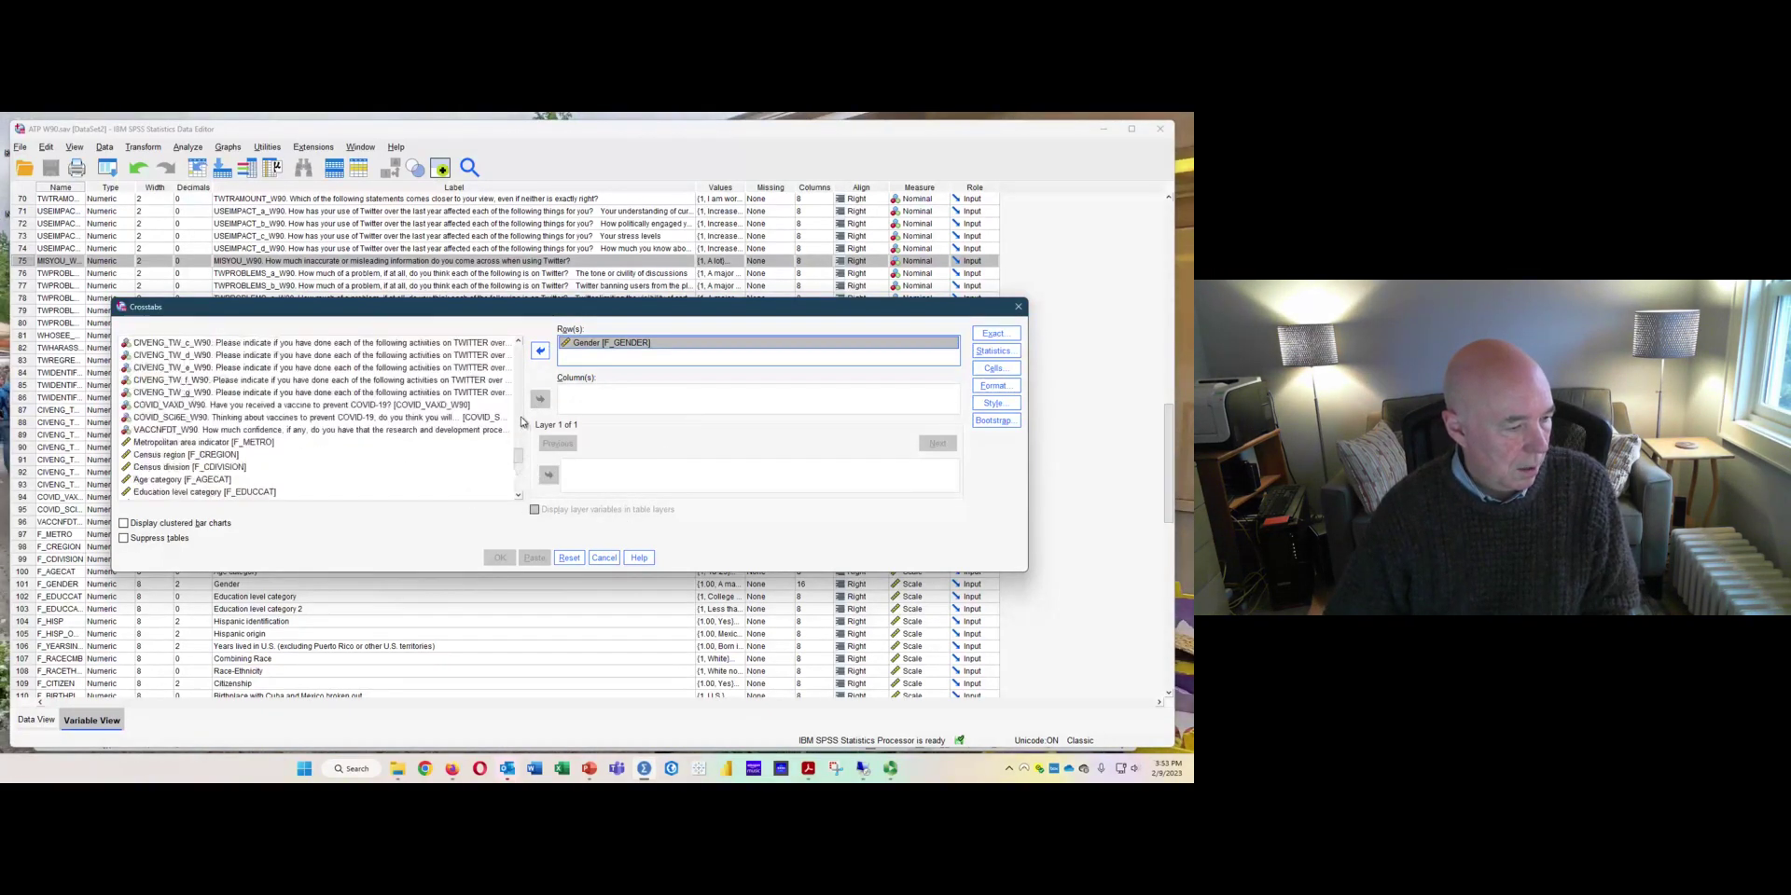
{"action": "scroll", "coordinate": [522, 423], "scroll_direction": "up", "scroll_amount": 4}
{"action": "scroll", "coordinate": [523, 423], "scroll_direction": "up", "scroll_amount": 5}
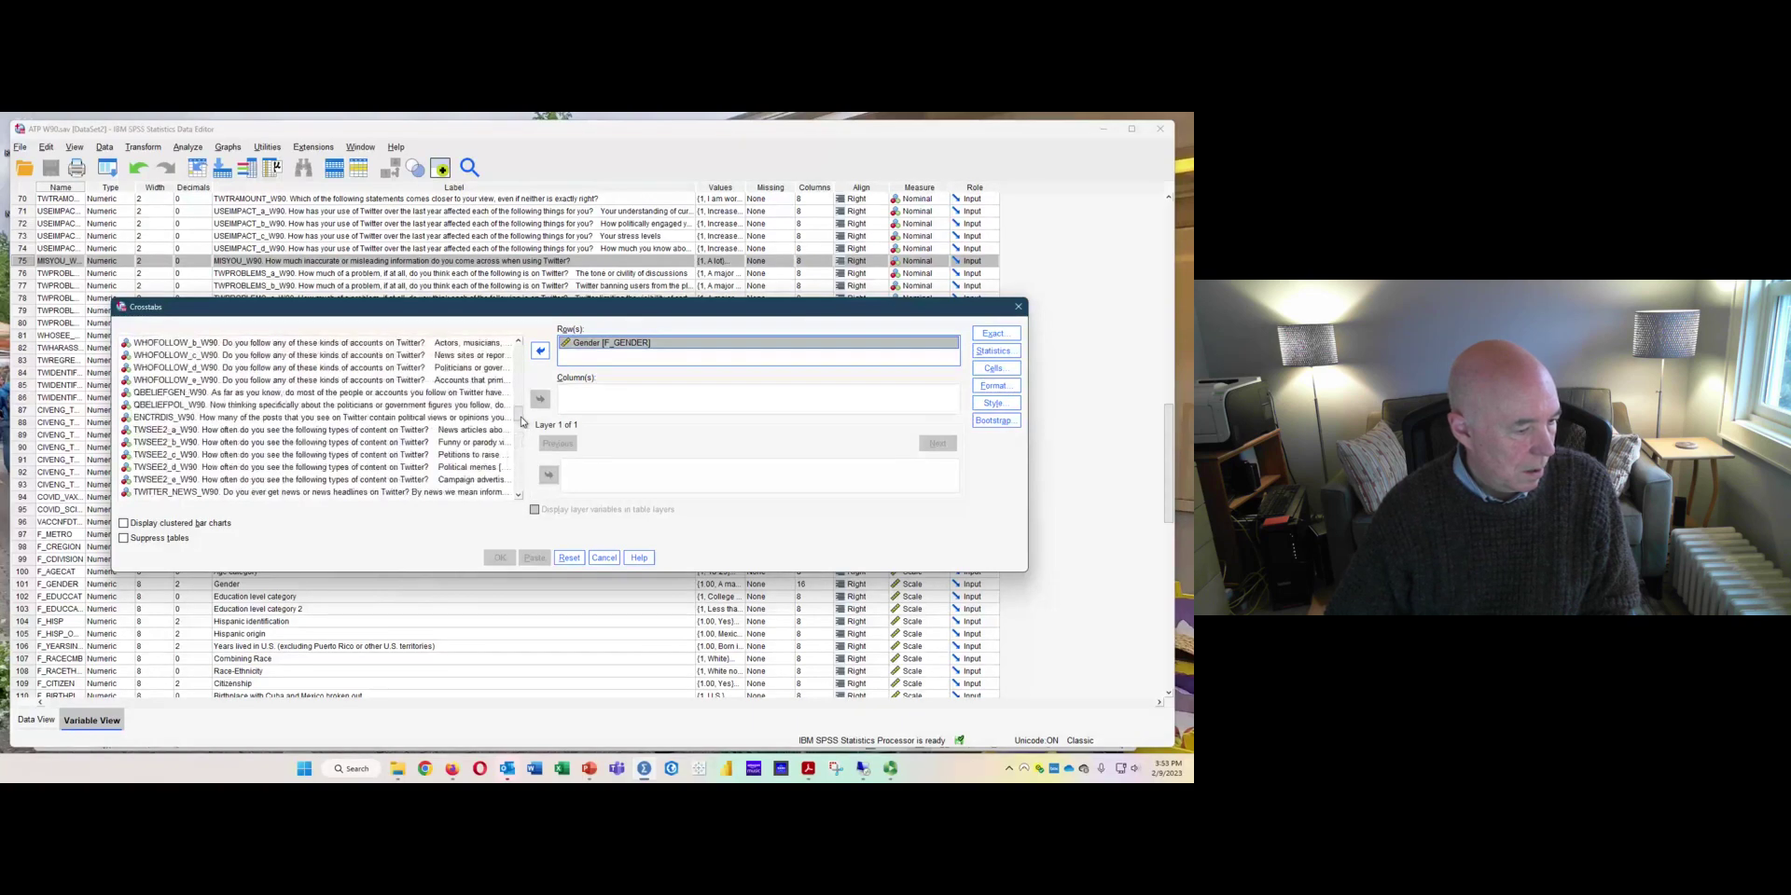
{"action": "scroll", "coordinate": [522, 422], "scroll_direction": "down", "scroll_amount": 4}
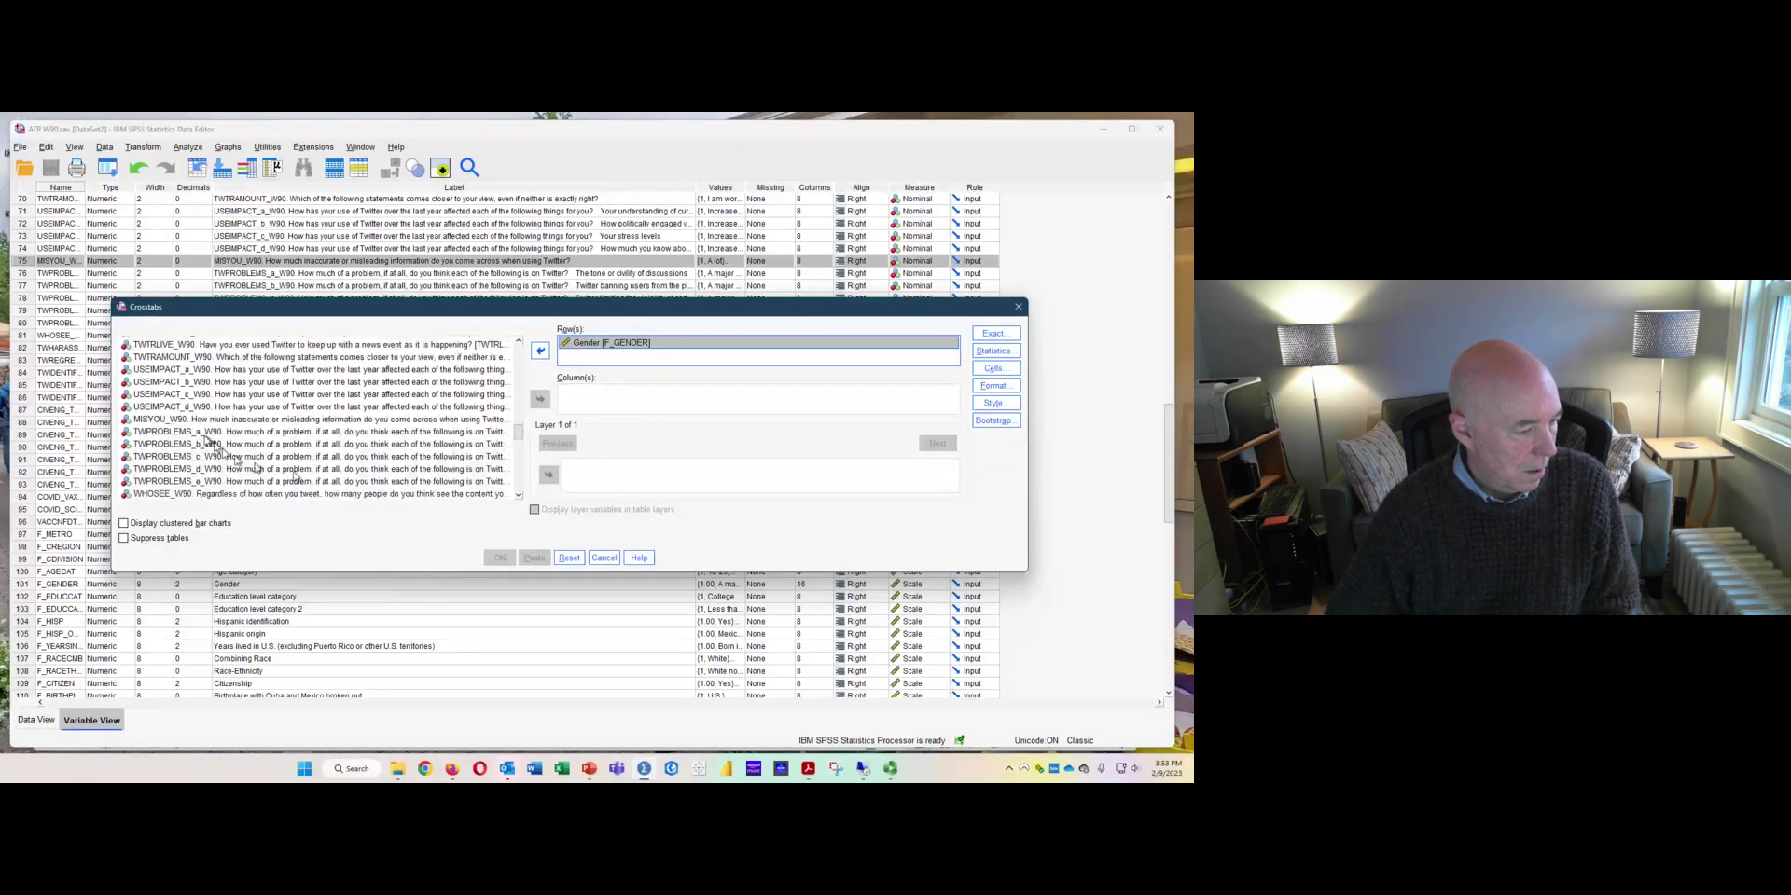
{"action": "left_click", "coordinate": [187, 421]}
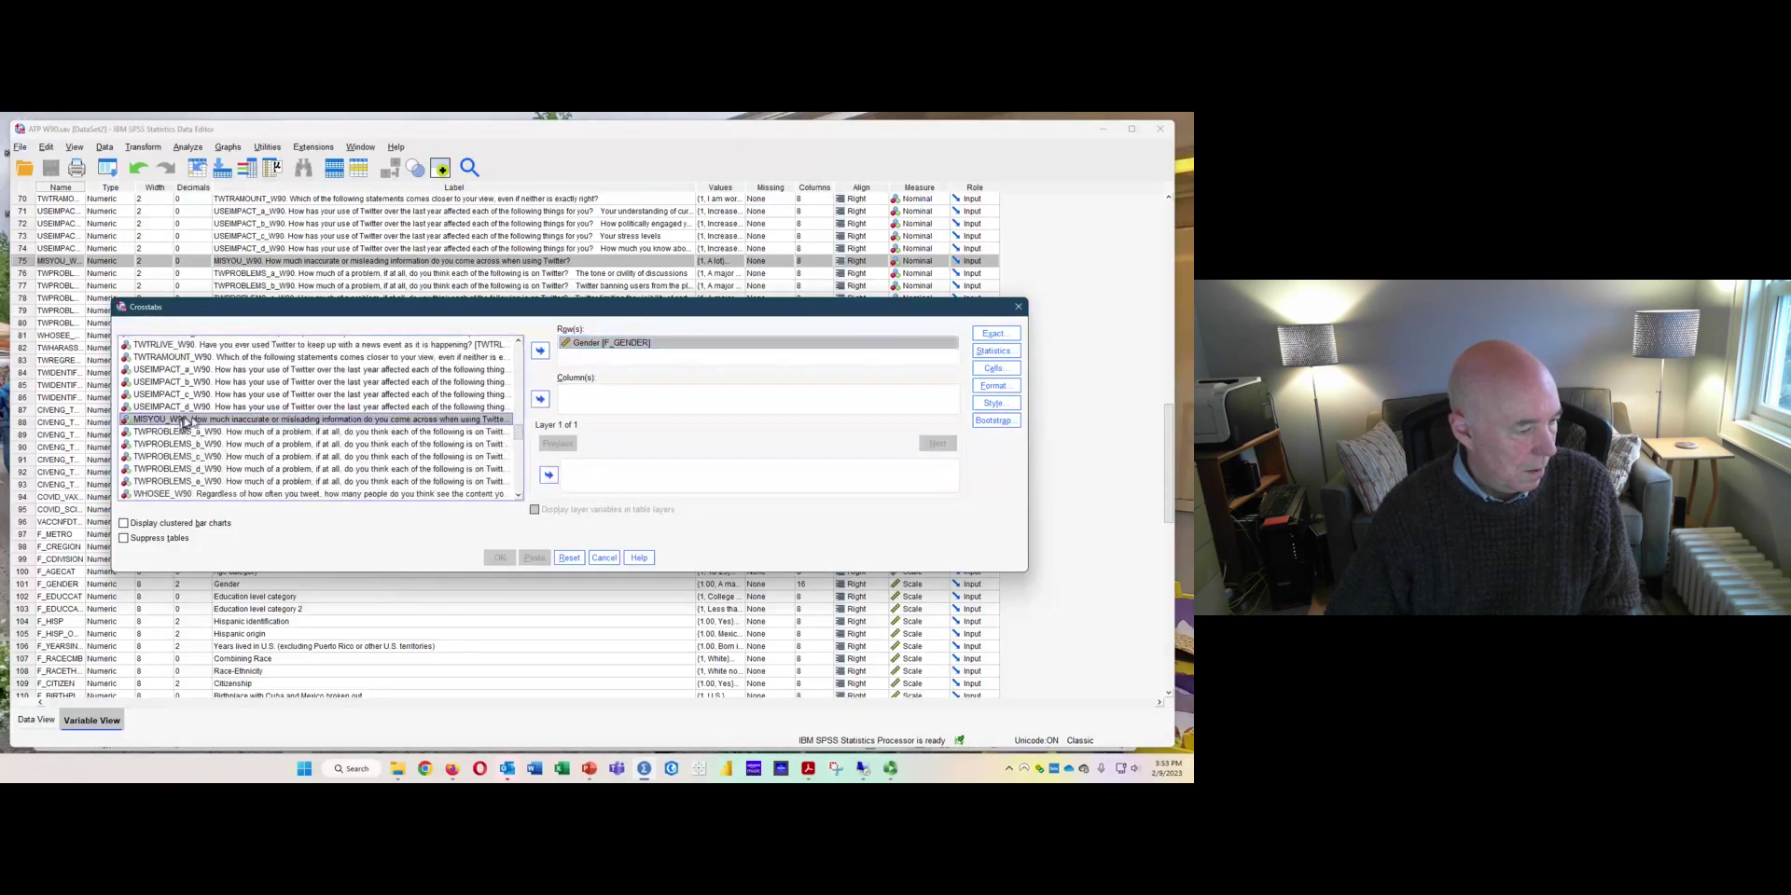
{"action": "left_click", "coordinate": [538, 399]}
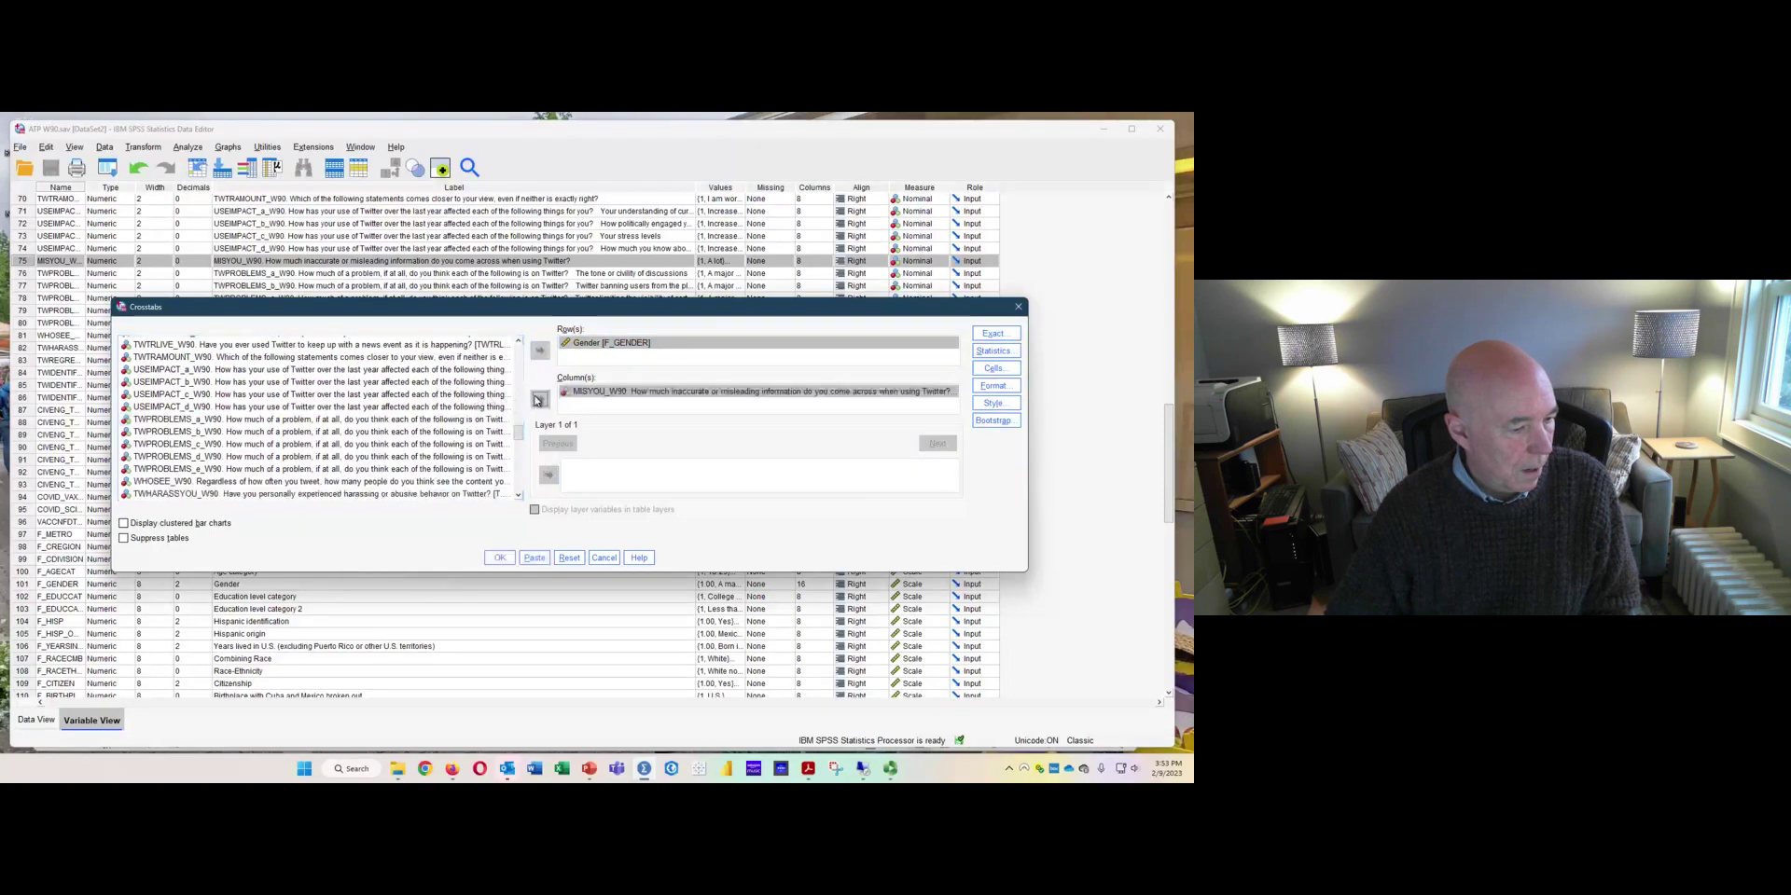
Request the Chi-square statistic and add expected counts plus row, column and total percentages to the crosstab cells.
{"action": "left_click", "coordinate": [1006, 351]}
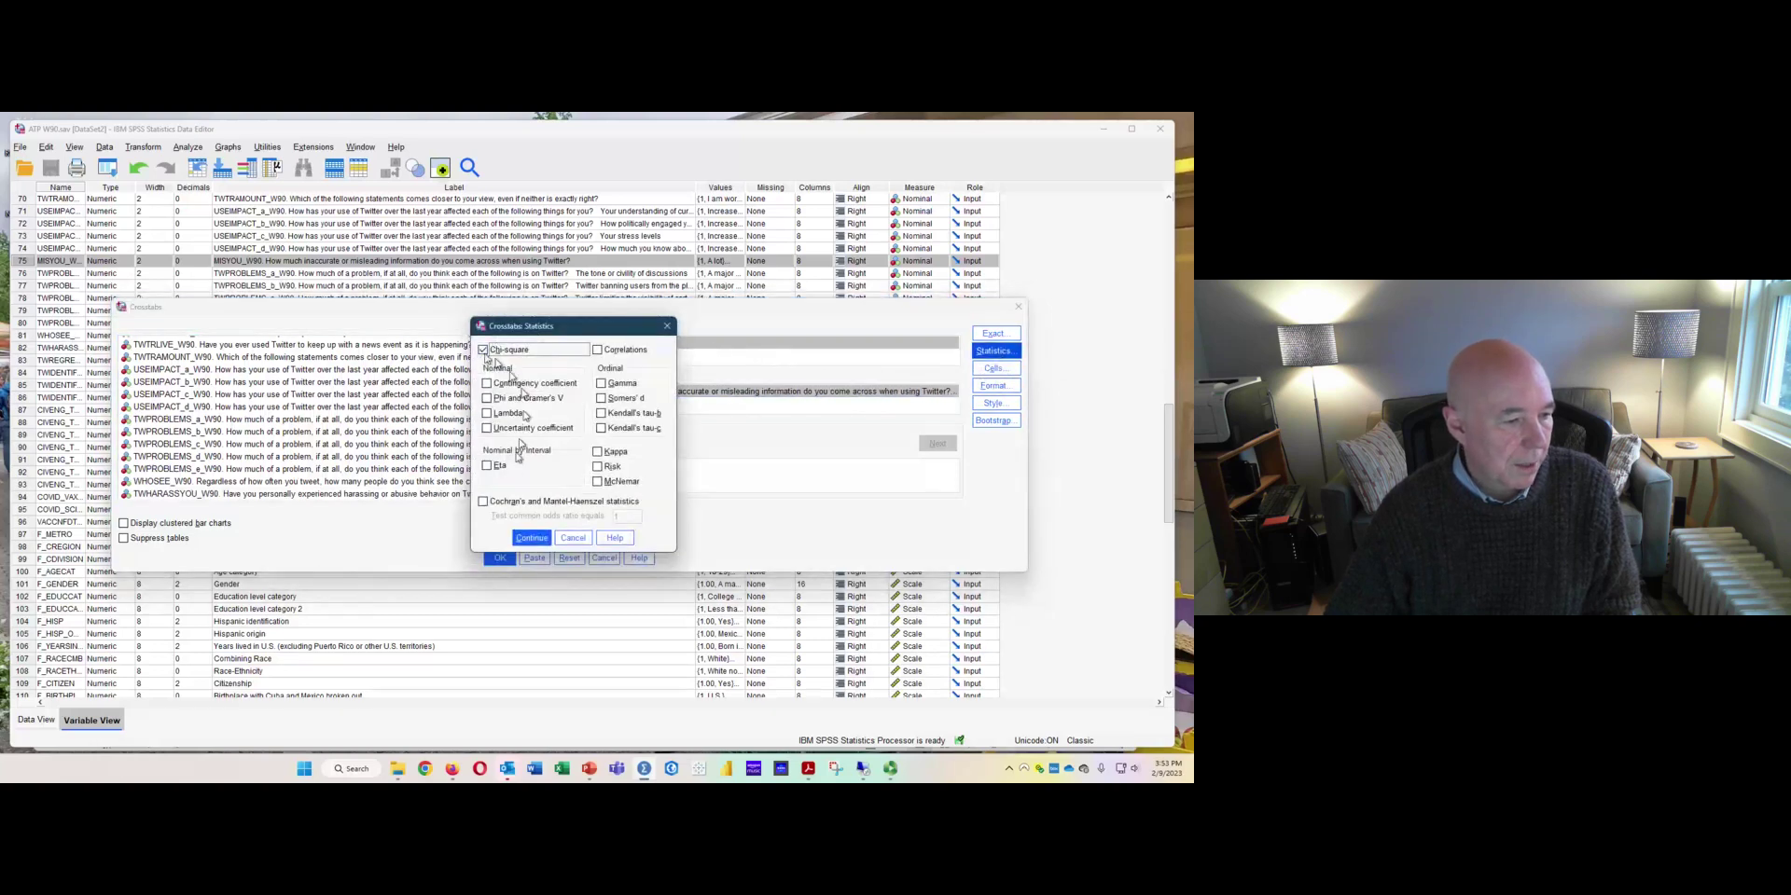
{"action": "left_click", "coordinate": [531, 538]}
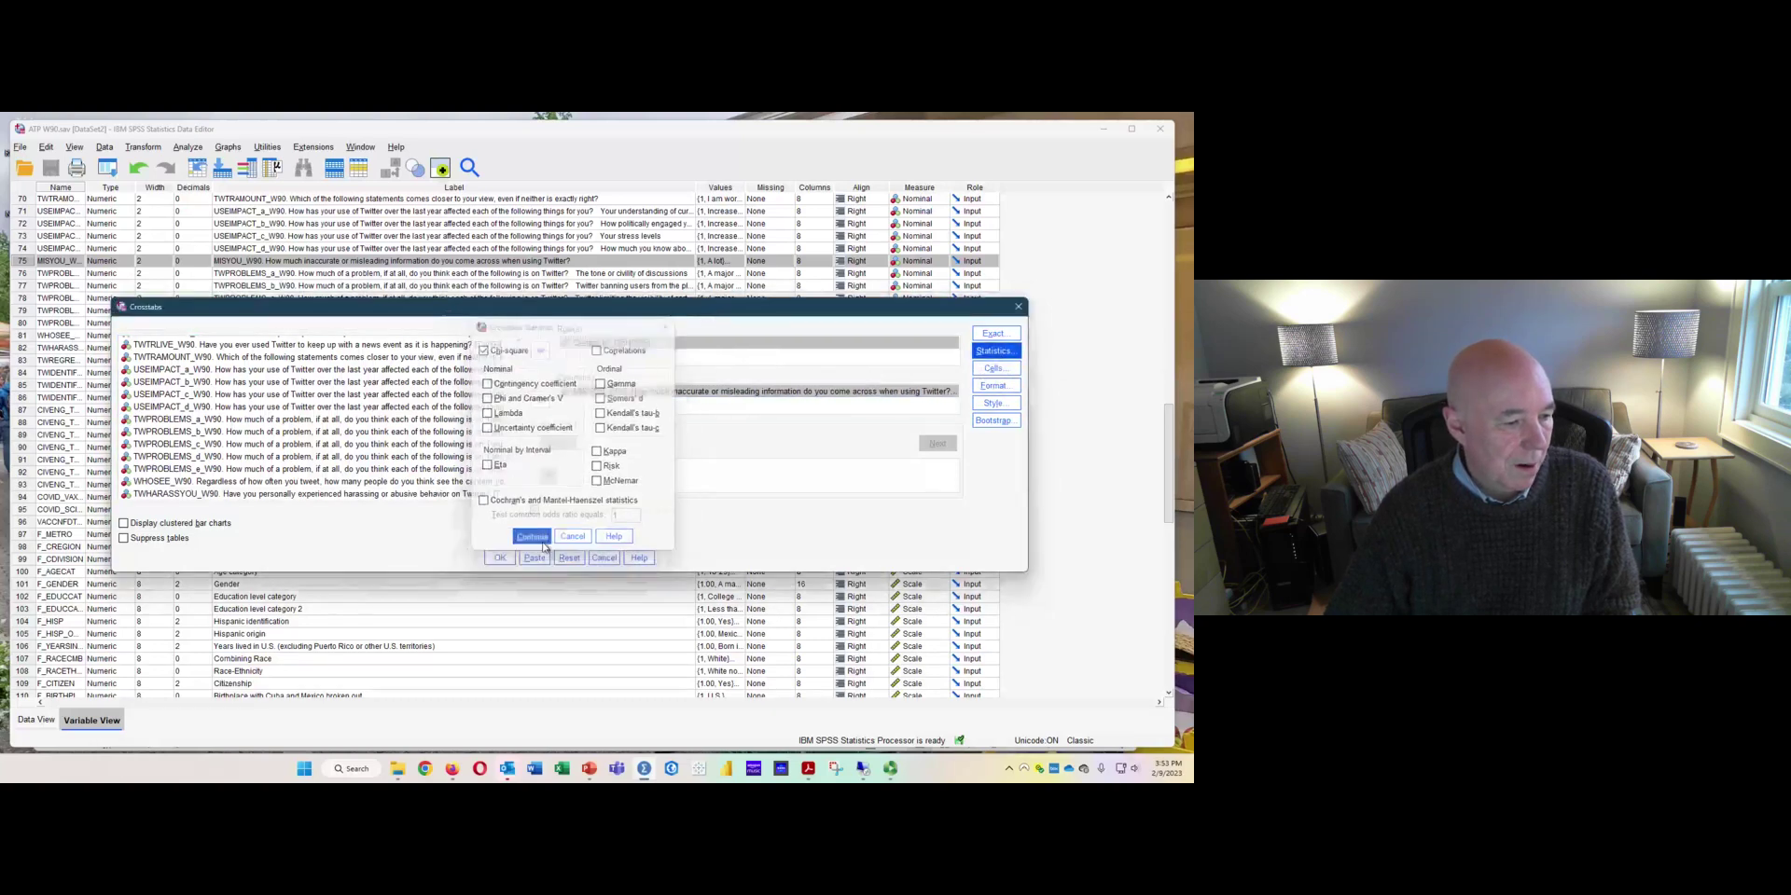
{"action": "left_click", "coordinate": [993, 368]}
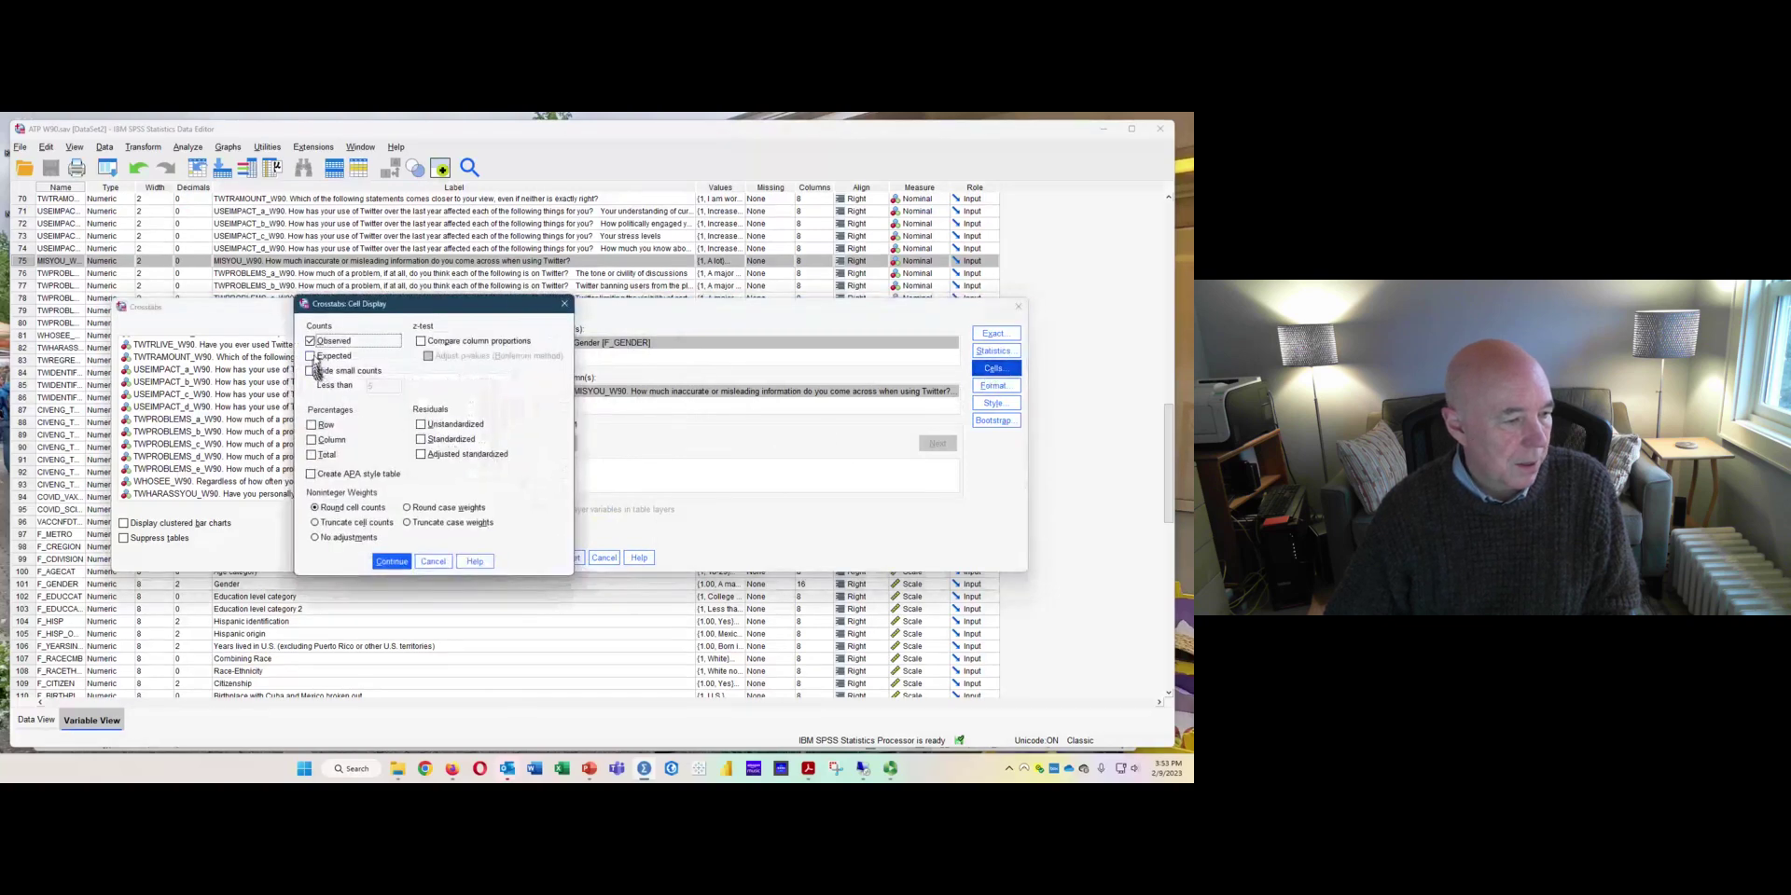
{"action": "left_click", "coordinate": [311, 356]}
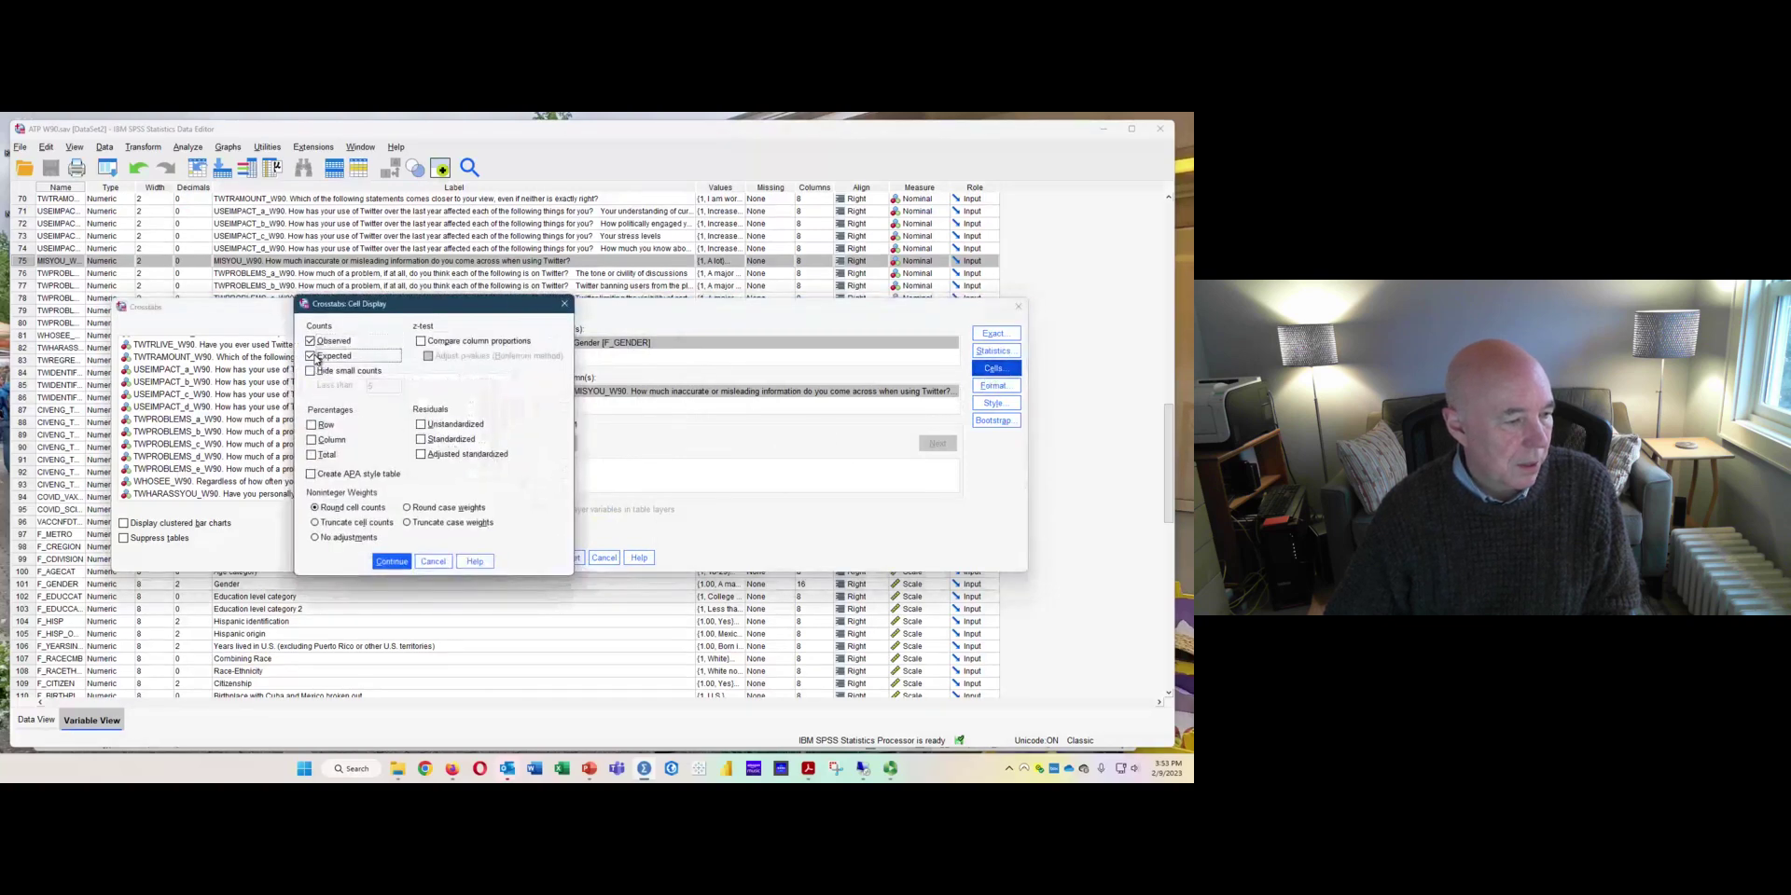
{"action": "left_click", "coordinate": [312, 427]}
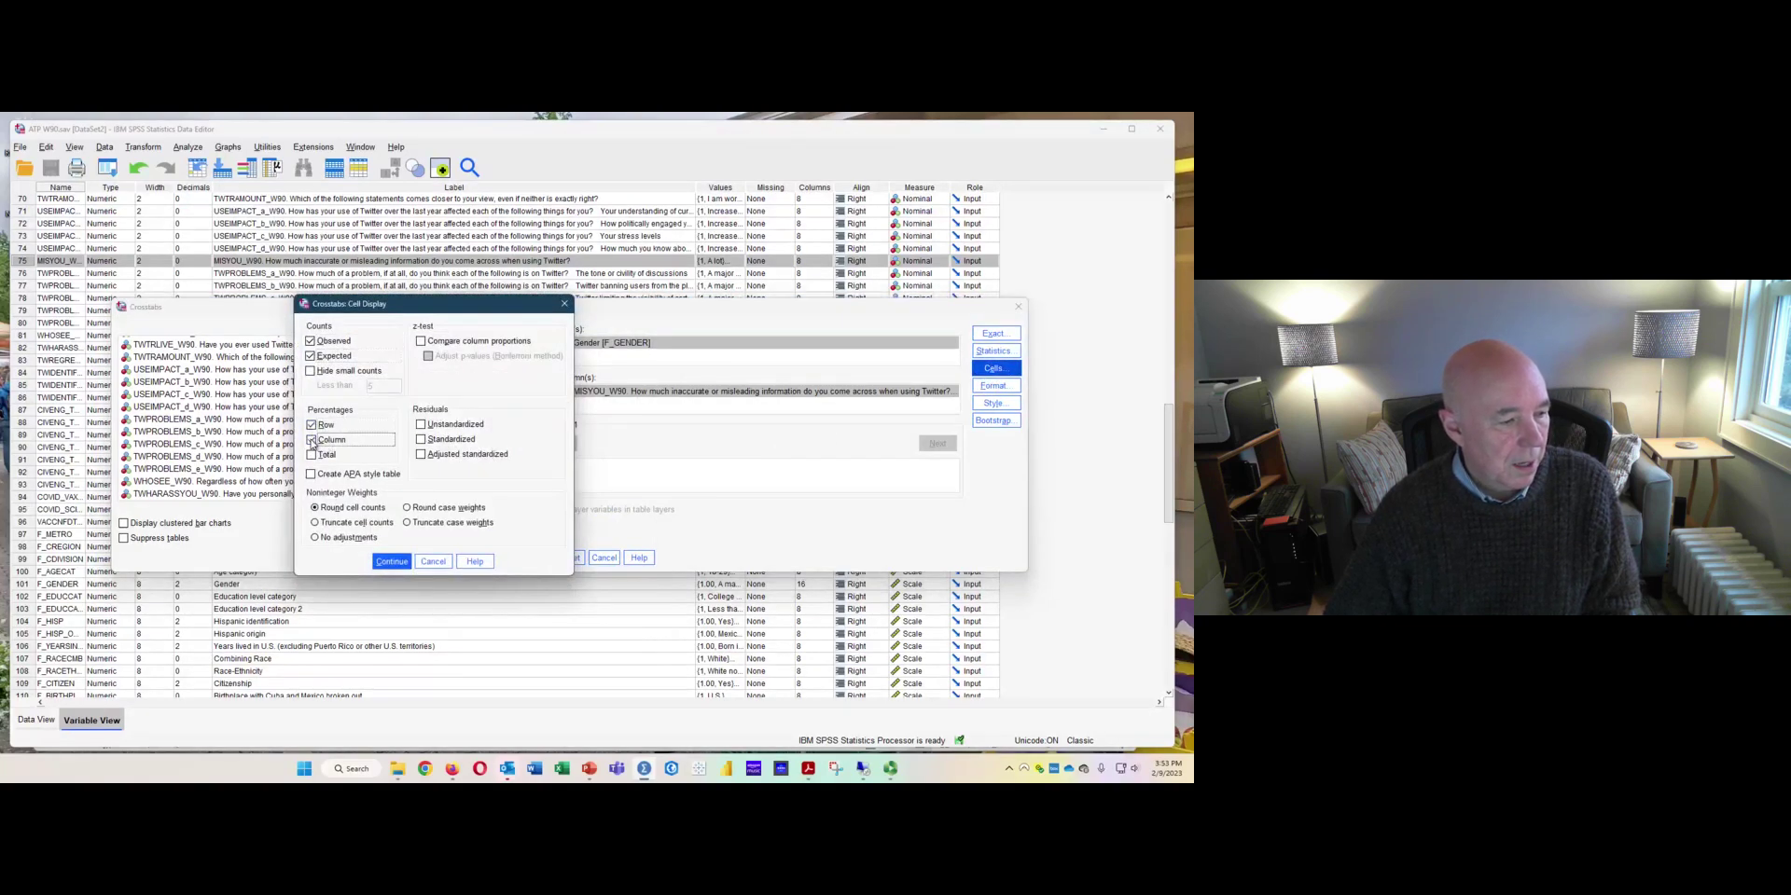
{"action": "left_click", "coordinate": [311, 456]}
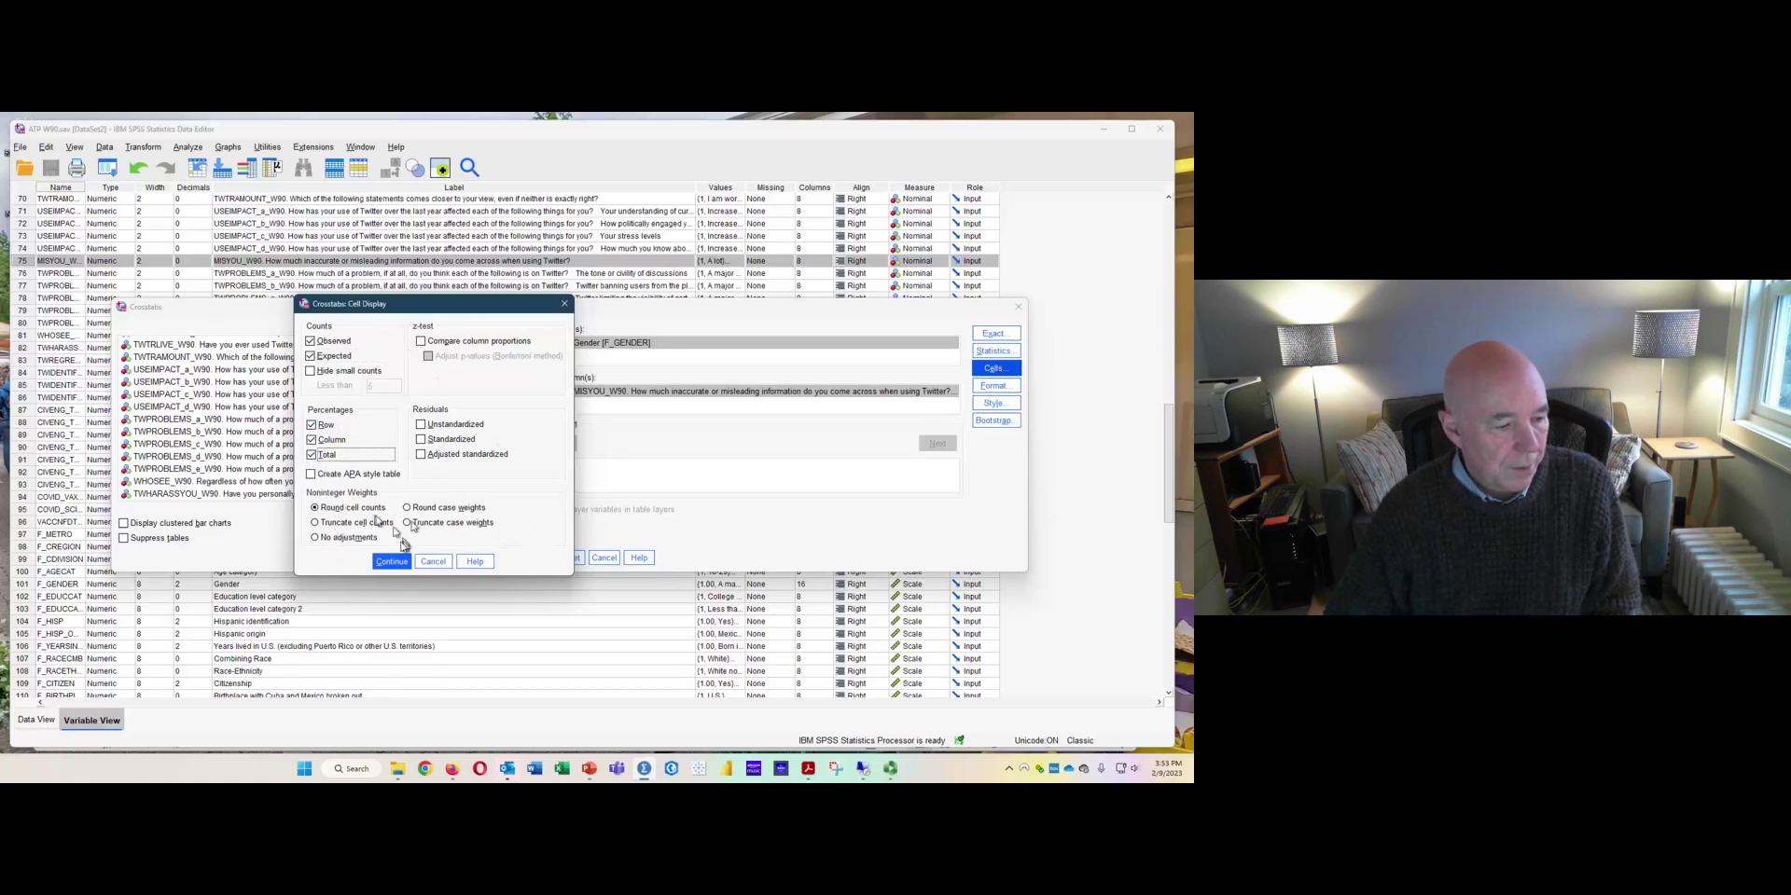
{"action": "left_click", "coordinate": [392, 560]}
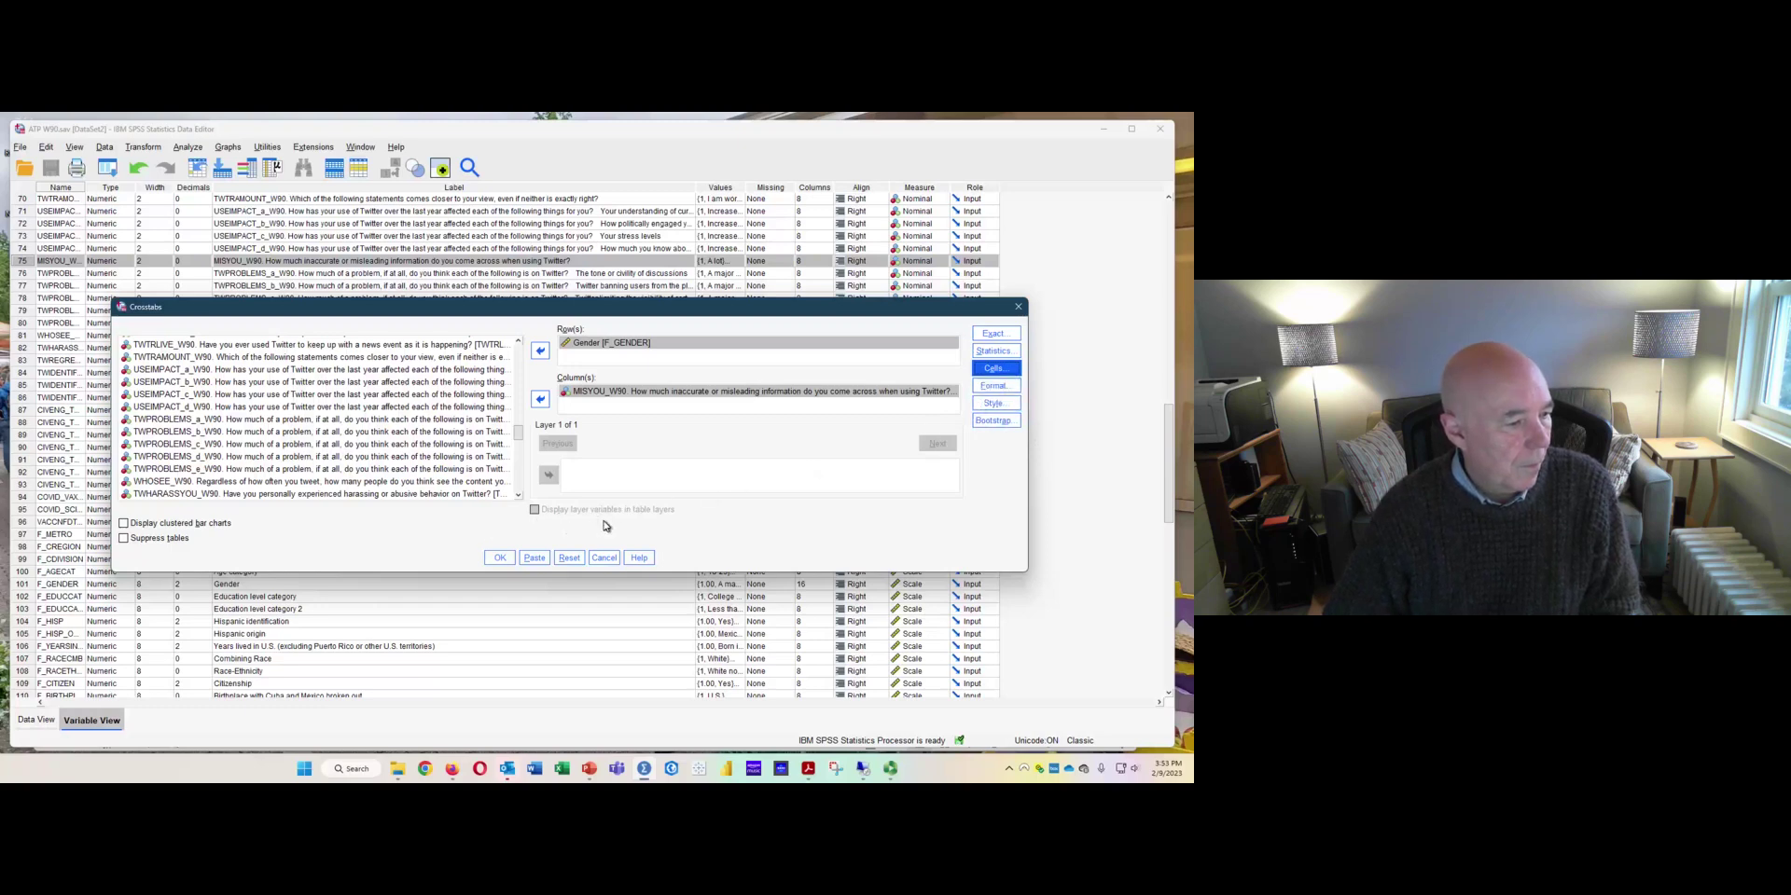
Run the Gender by MISYOU_W90 crosstab and widen the output window to fit the whole table.
{"action": "left_click_drag", "start_coordinate": [344, 311], "coordinate": [380, 205]}
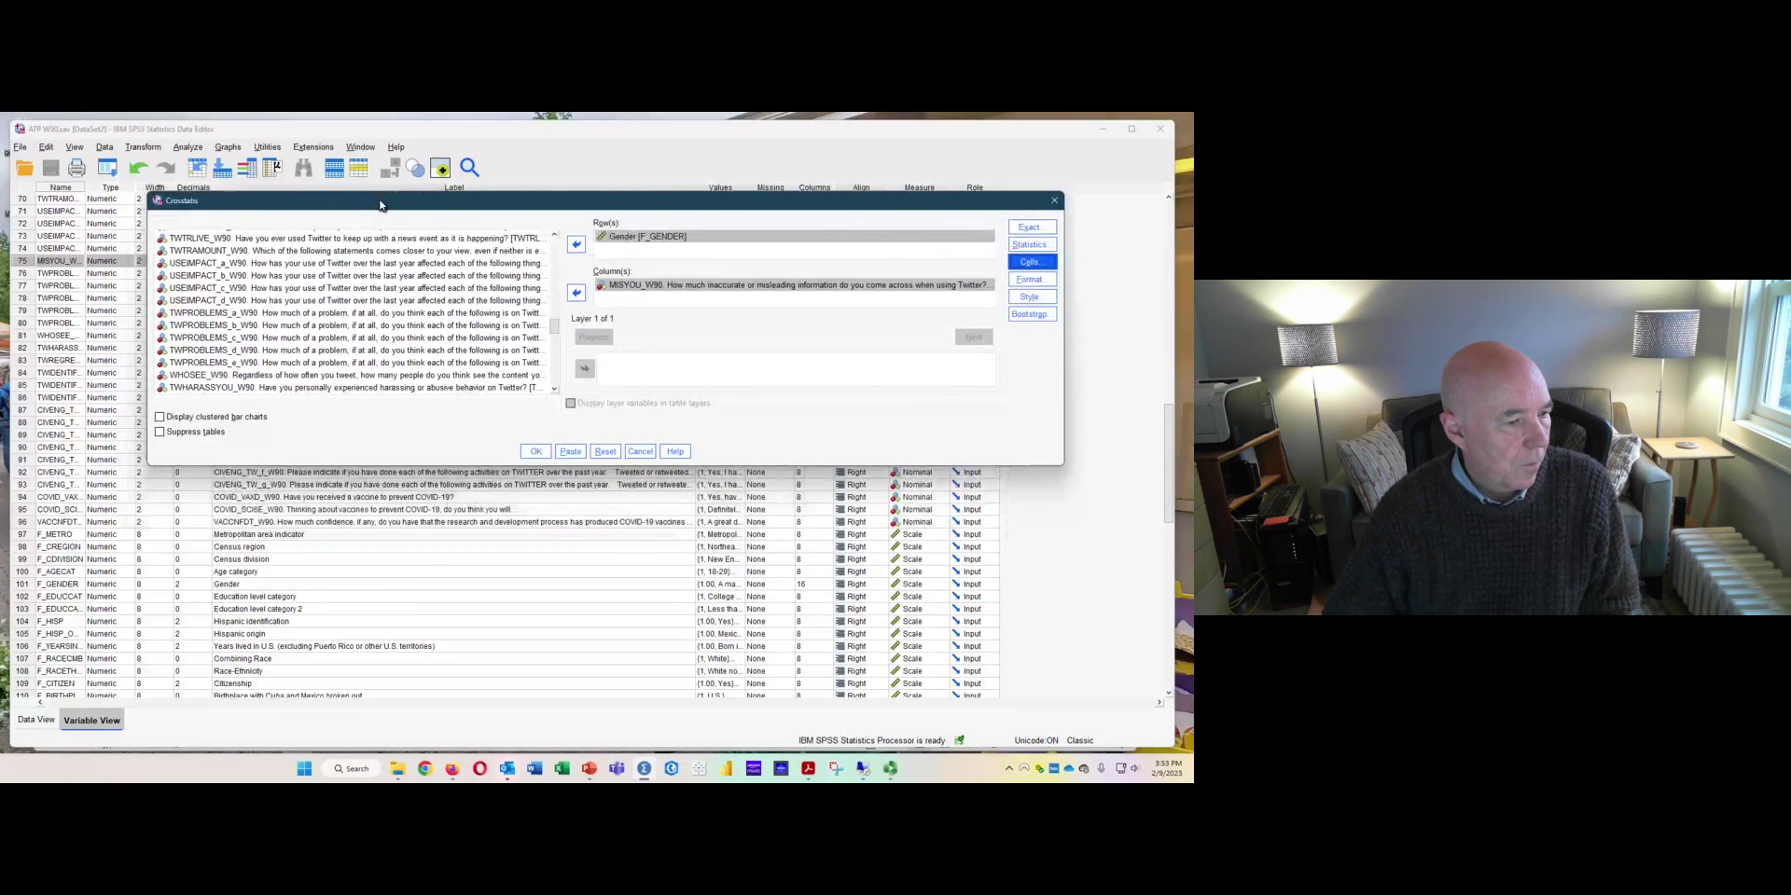
{"action": "left_click", "coordinate": [535, 453]}
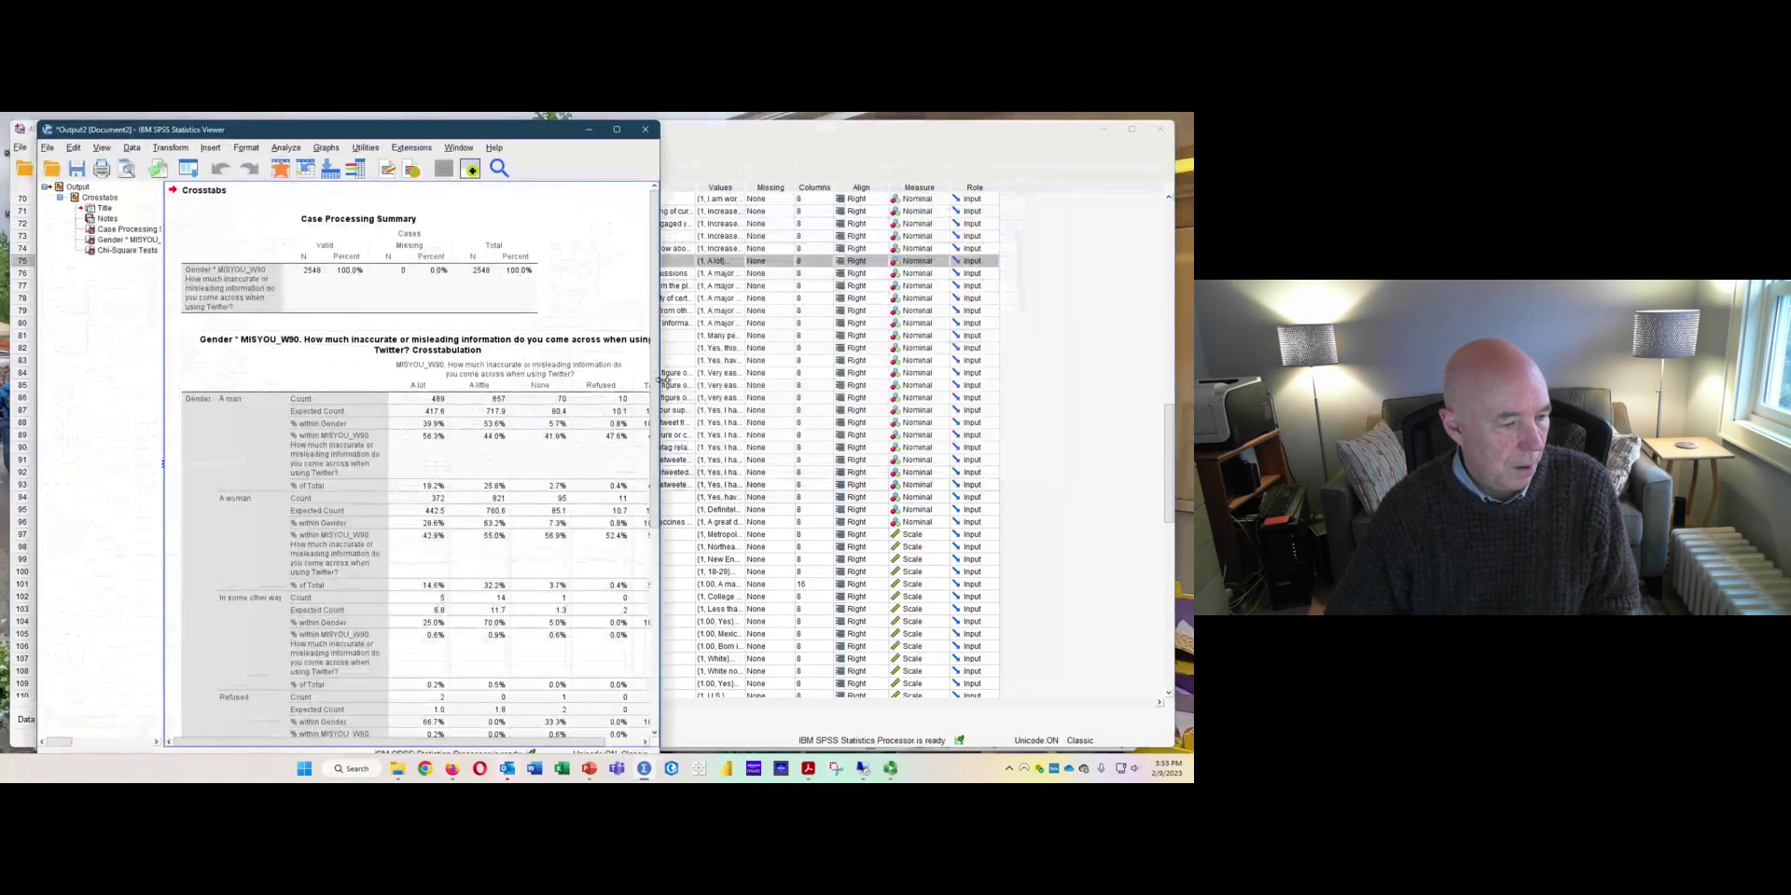
{"action": "left_click_drag", "start_coordinate": [660, 378], "coordinate": [868, 381]}
Examine the Case Processing Summary and the Gender by MISYOU_W90 crosstabulation, including the Refused categories.
{"action": "left_click", "coordinate": [320, 303]}
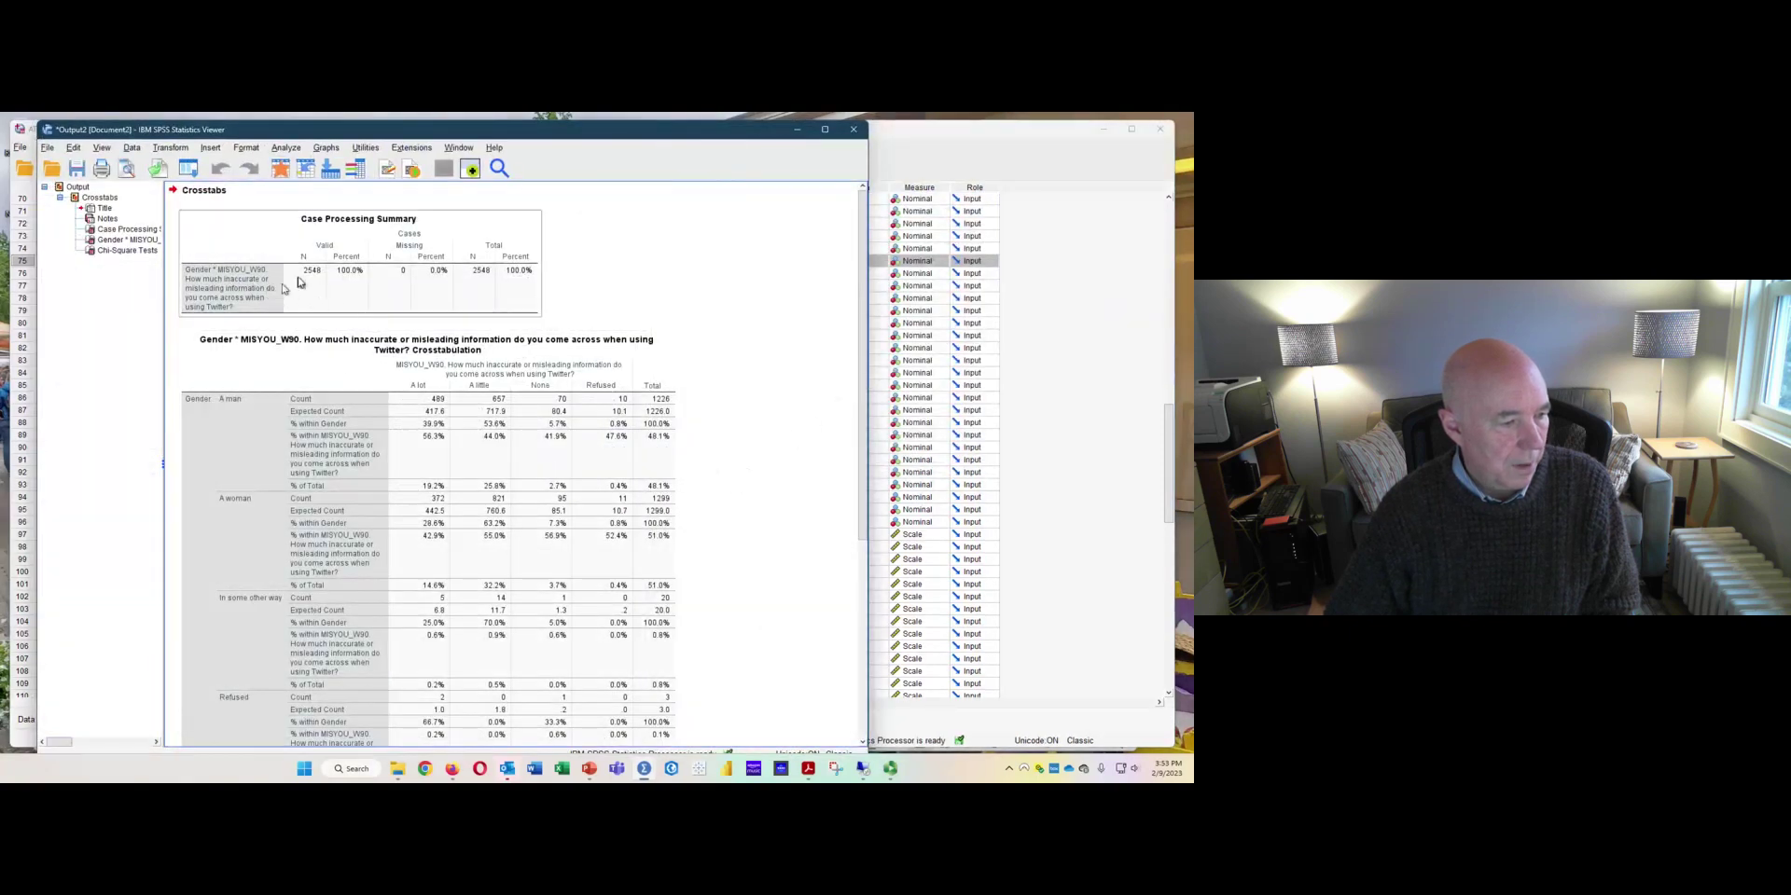
{"action": "left_click", "coordinate": [517, 543]}
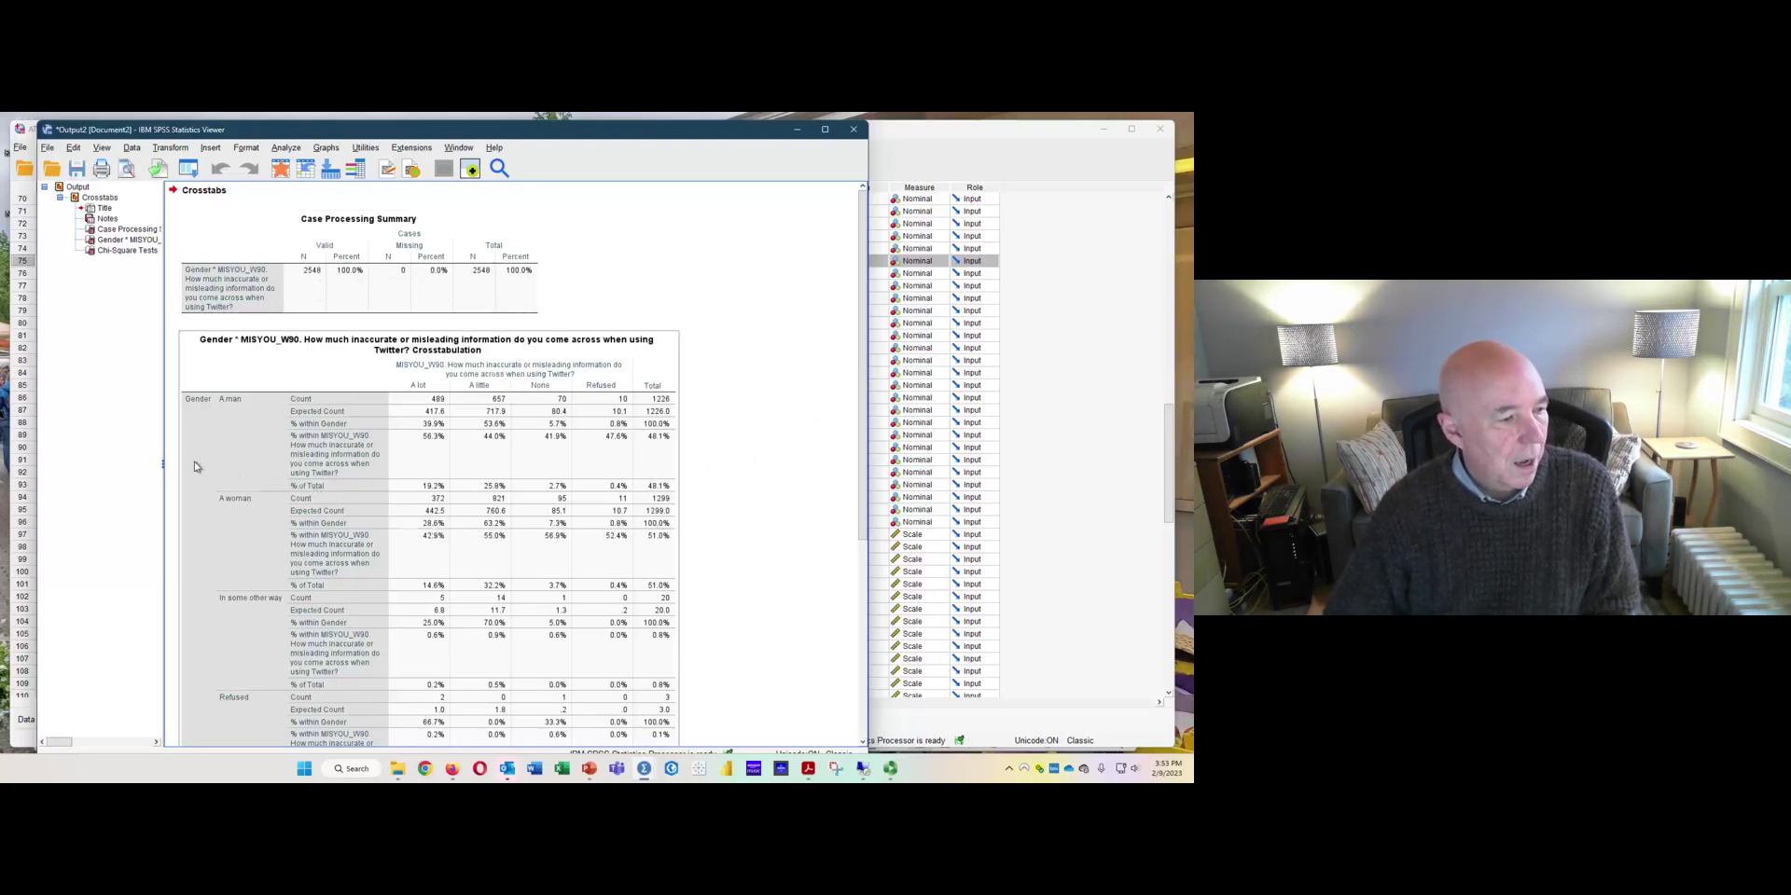
{"action": "scroll", "coordinate": [247, 470], "scroll_direction": "down", "scroll_amount": 3}
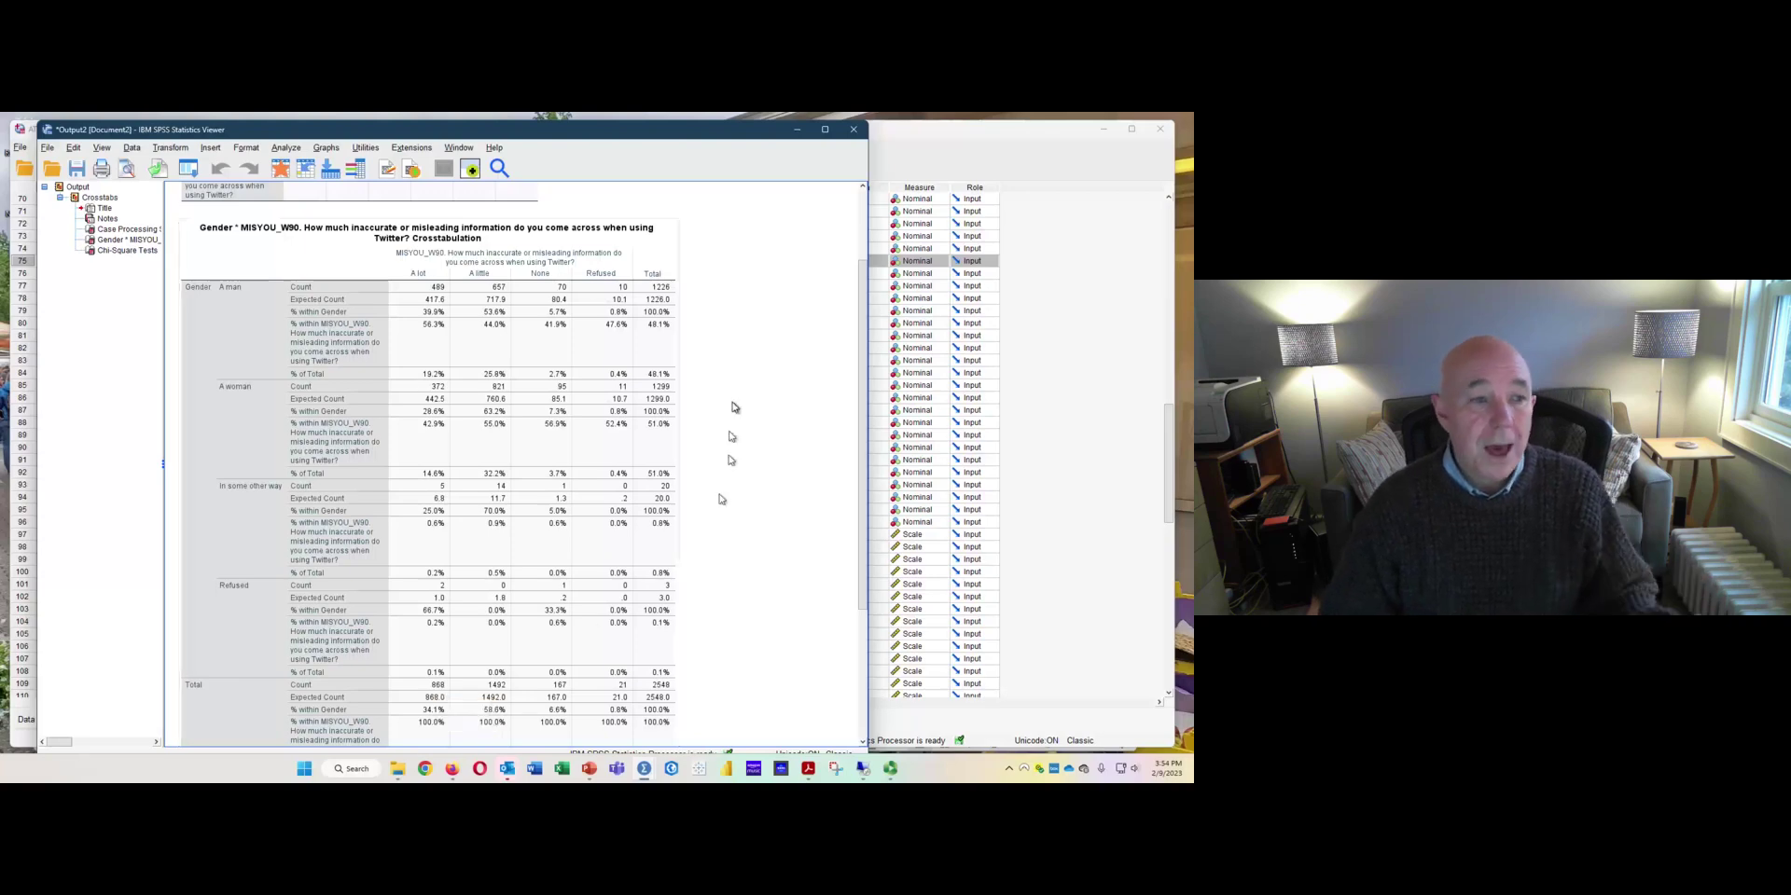
Return to the dataset and set Select Cases to choose cases only if a condition is satisfied, opening the condition for editing.
{"action": "left_click", "coordinate": [942, 145]}
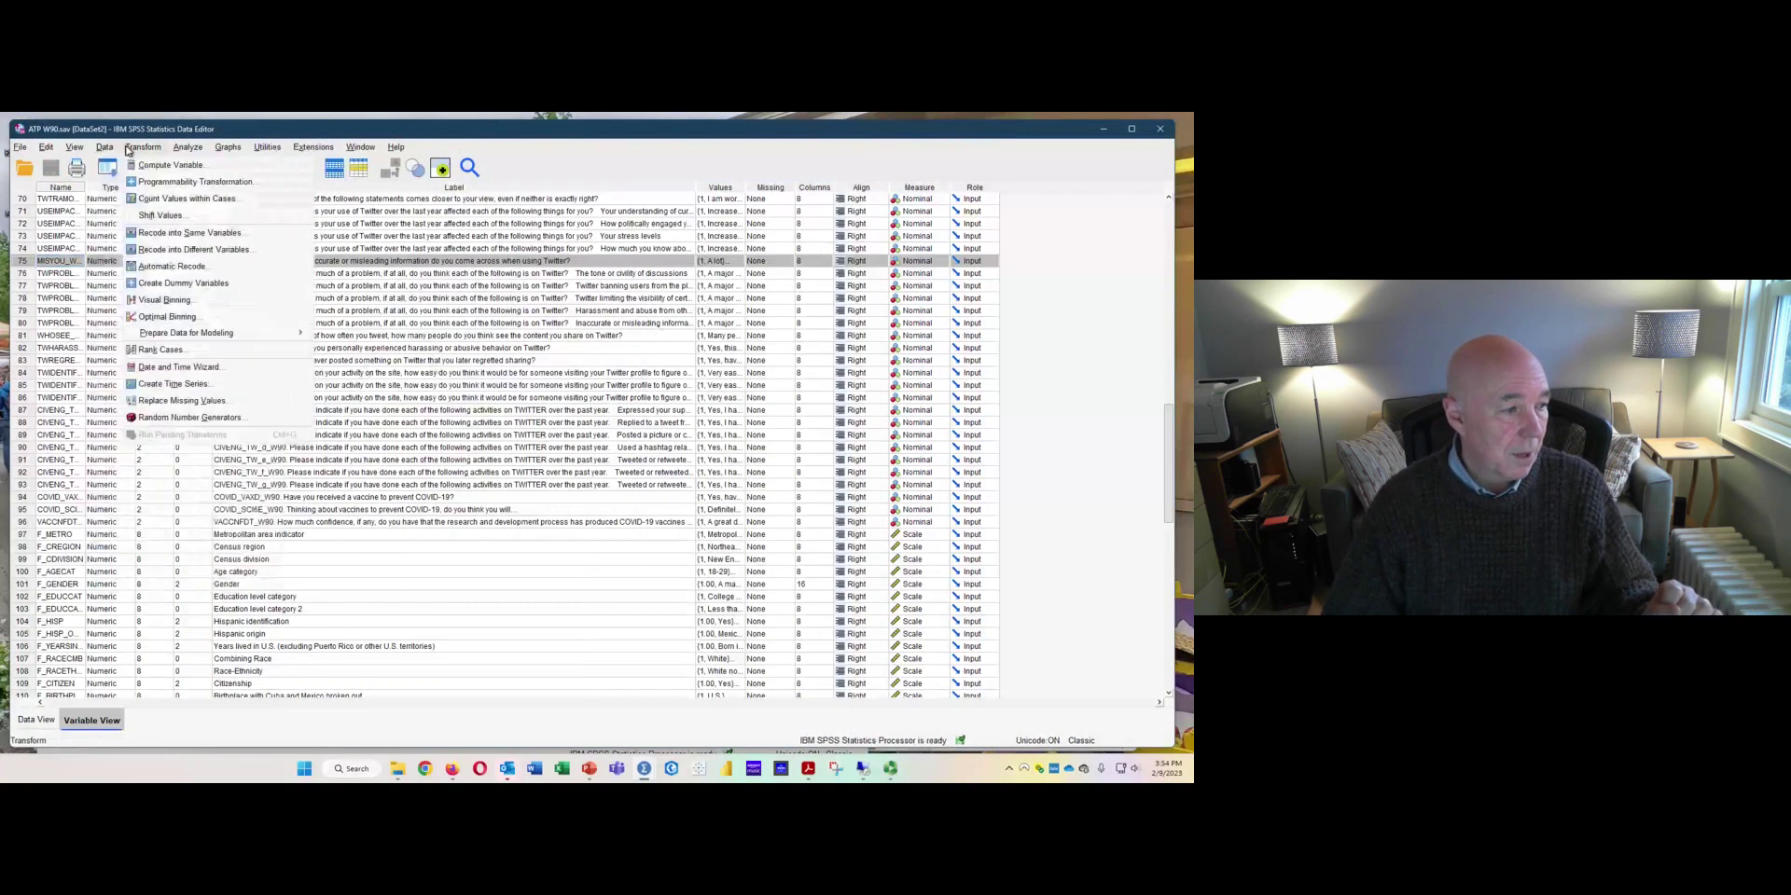
{"action": "left_click", "coordinate": [131, 567]}
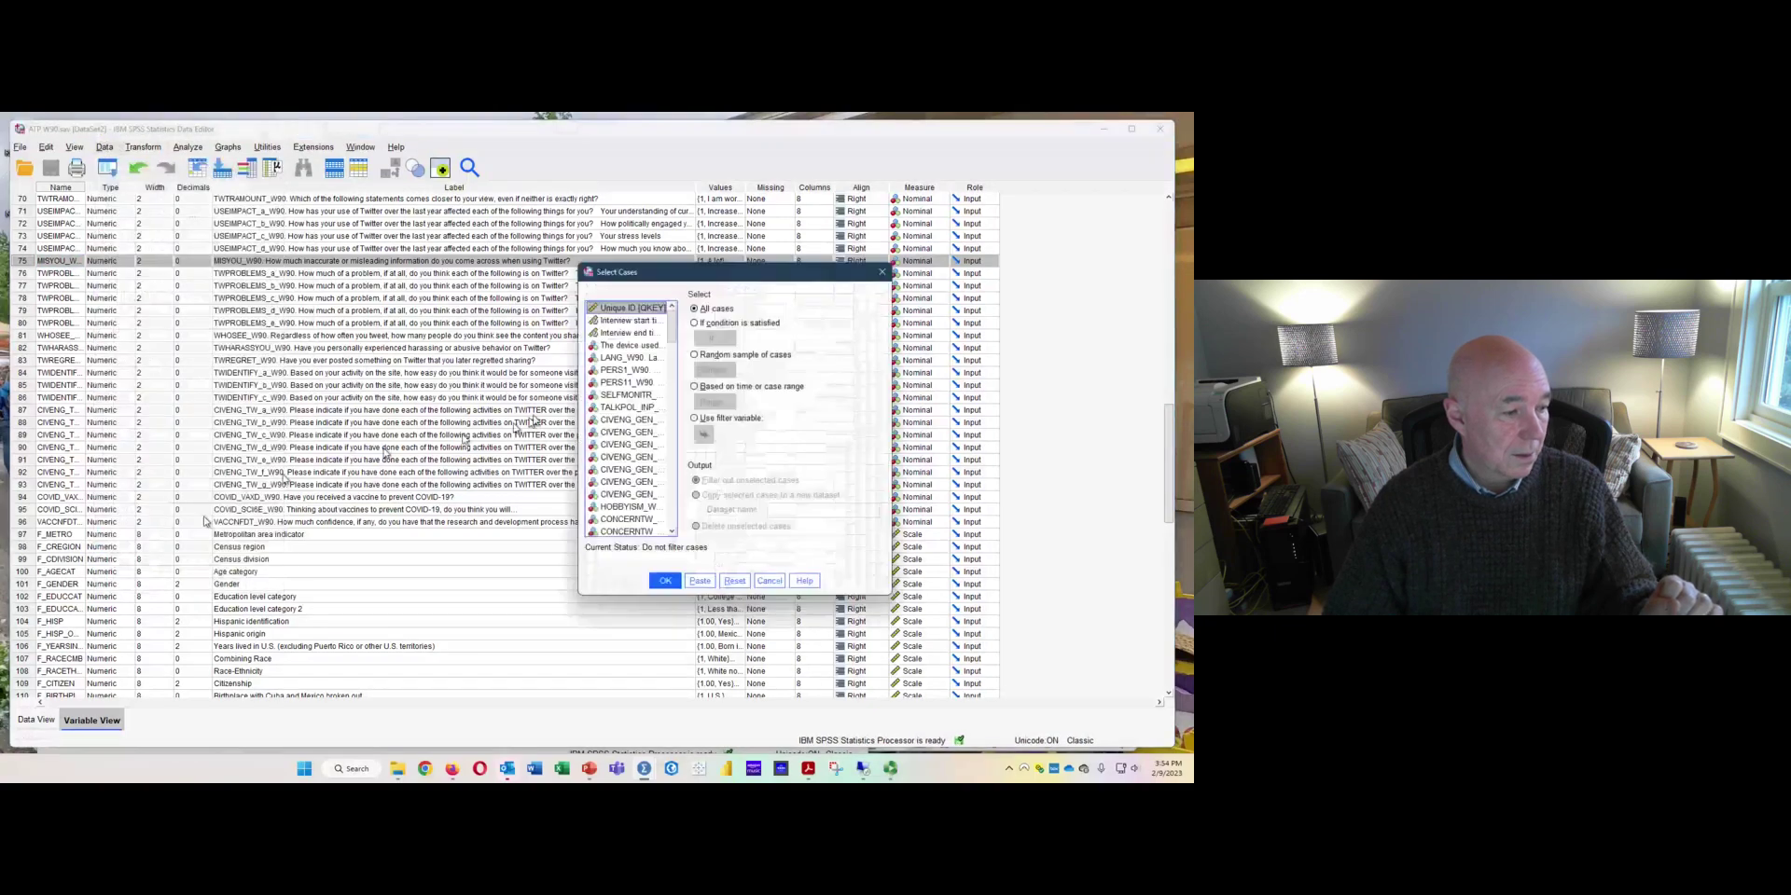
{"action": "left_click", "coordinate": [709, 323]}
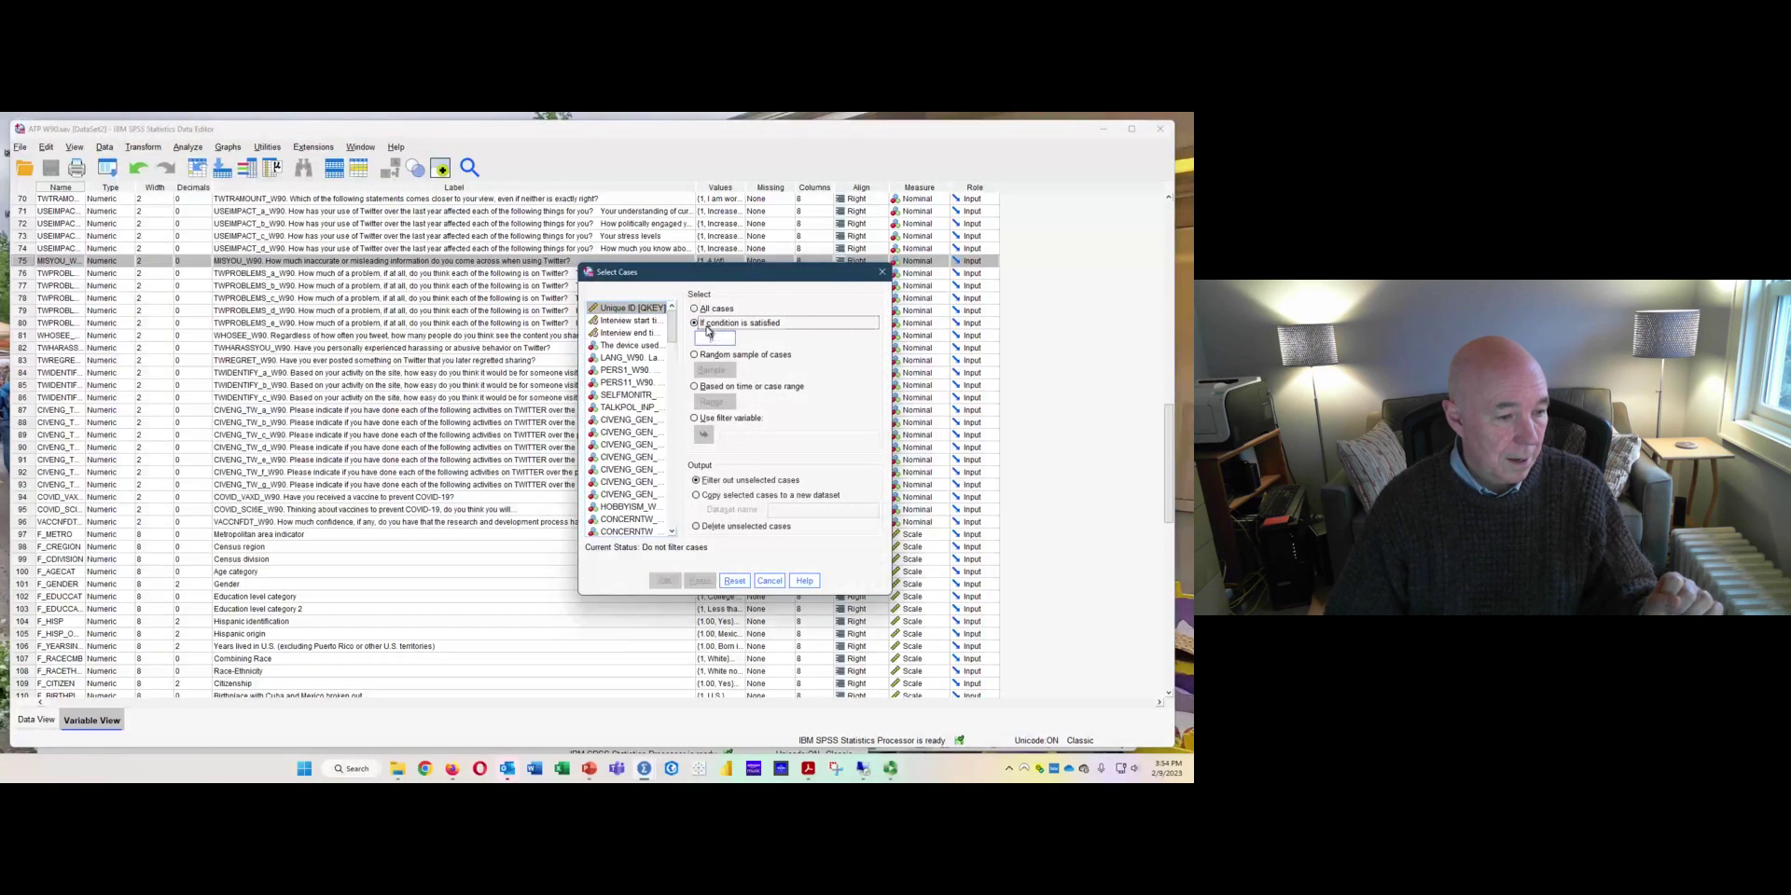
{"action": "left_click", "coordinate": [714, 337]}
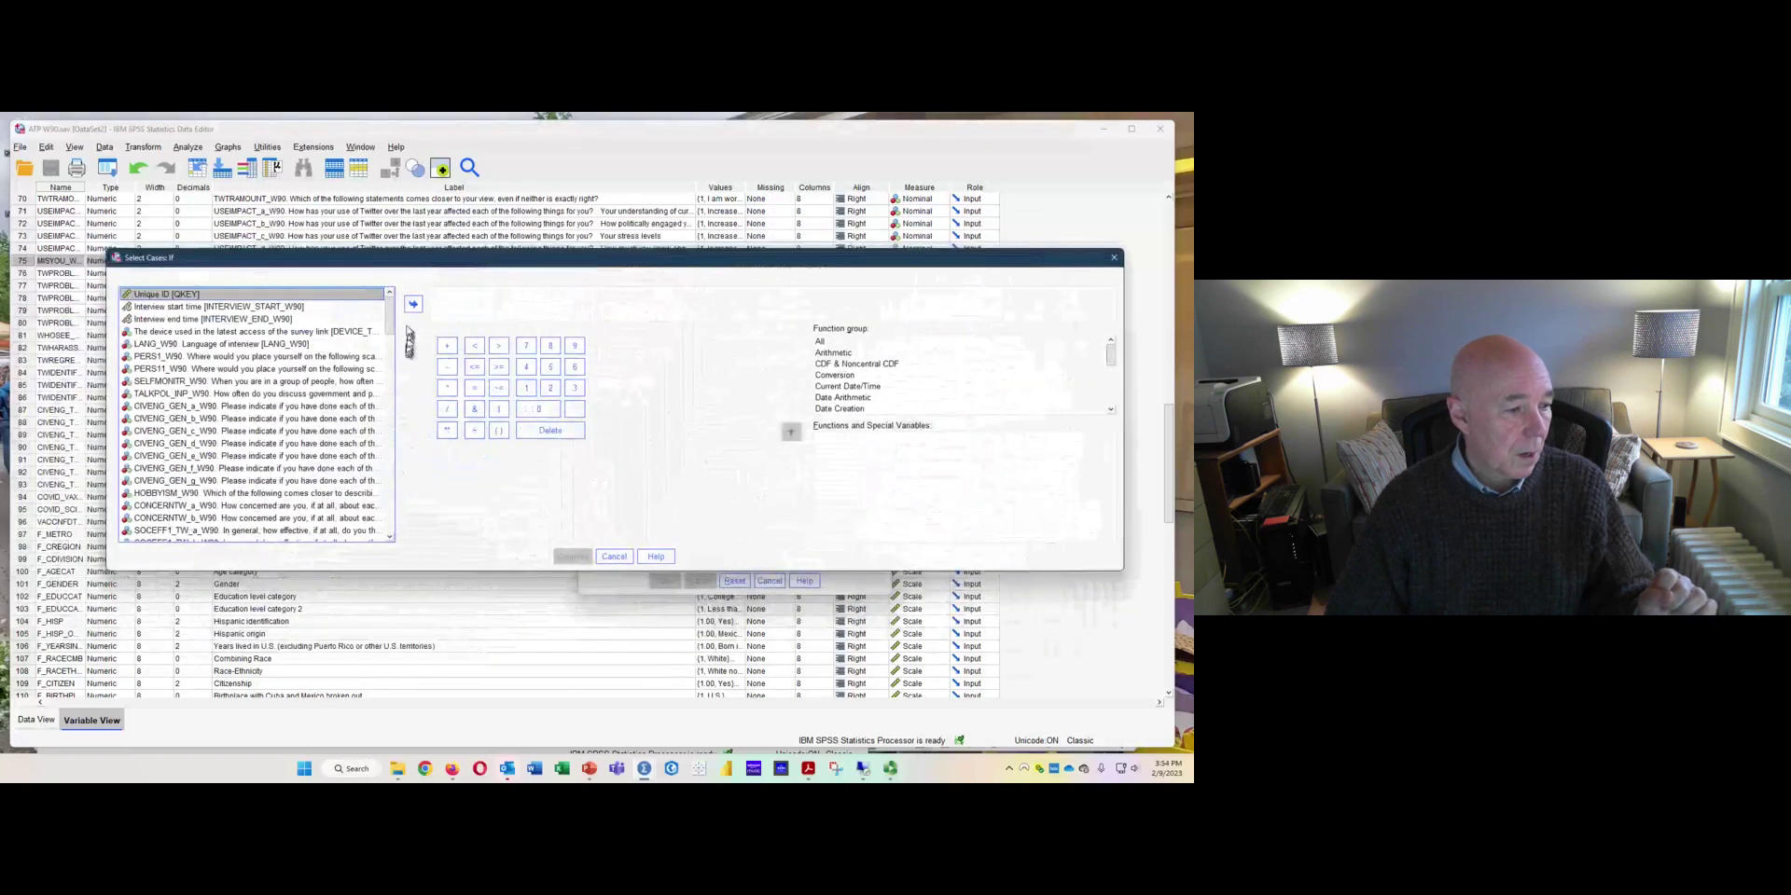
Define the condition F_GENDER < 3 and apply it as a filter that excludes the unselected cases.
{"action": "left_click_drag", "start_coordinate": [390, 316], "coordinate": [389, 477]}
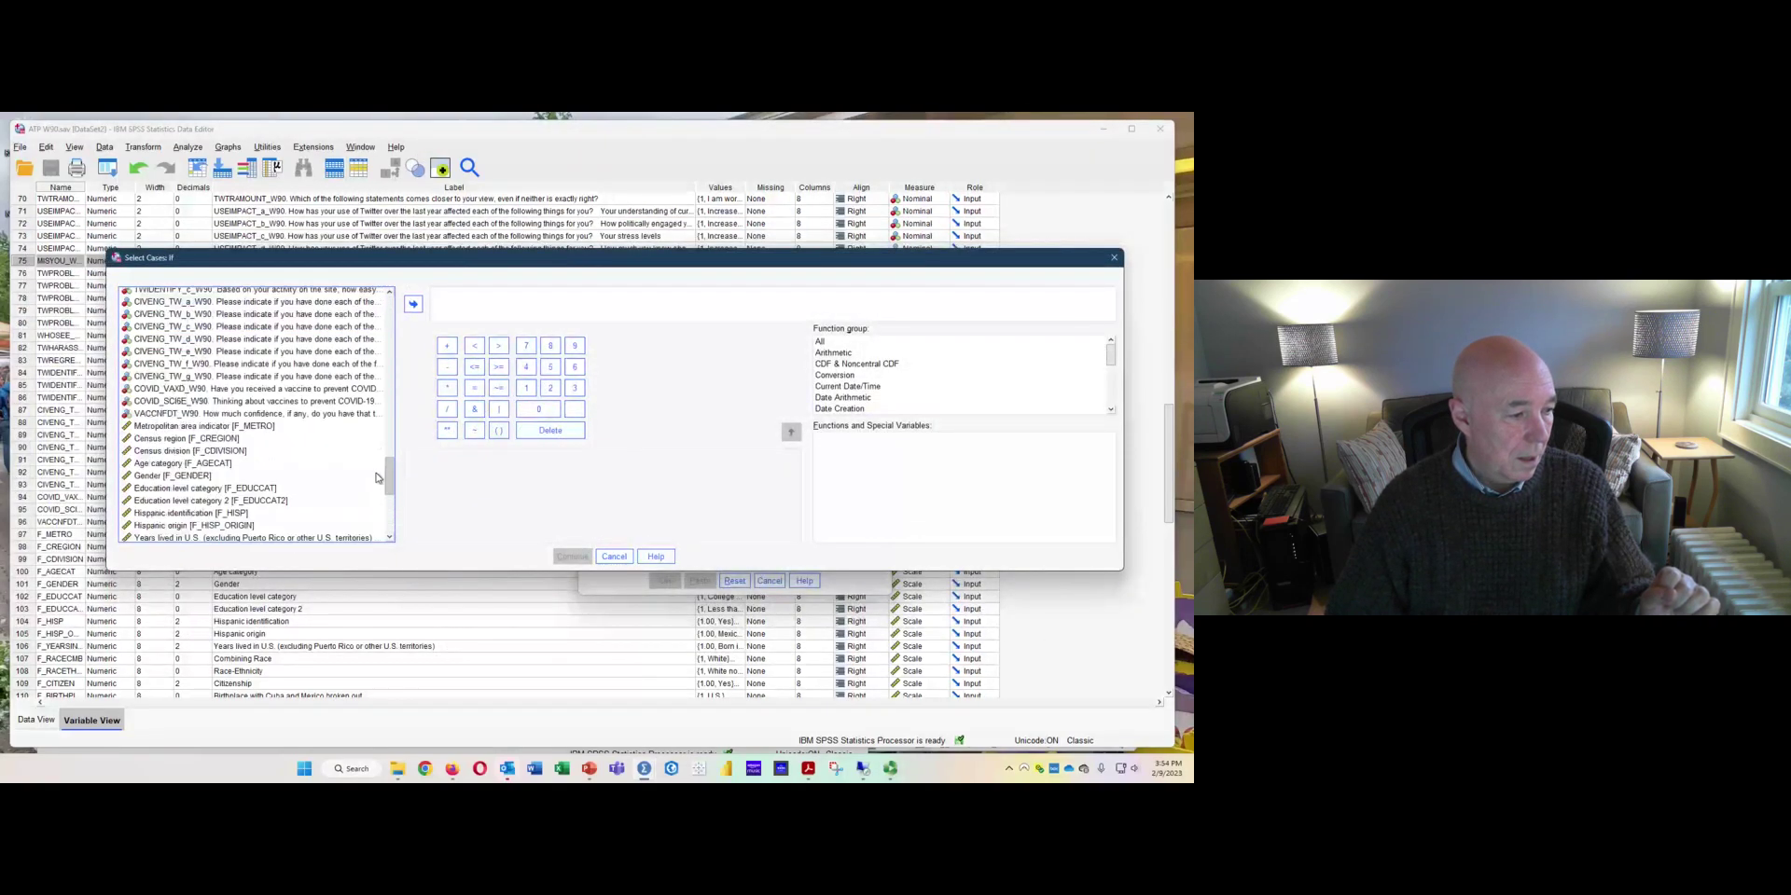
{"action": "left_click", "coordinate": [185, 477]}
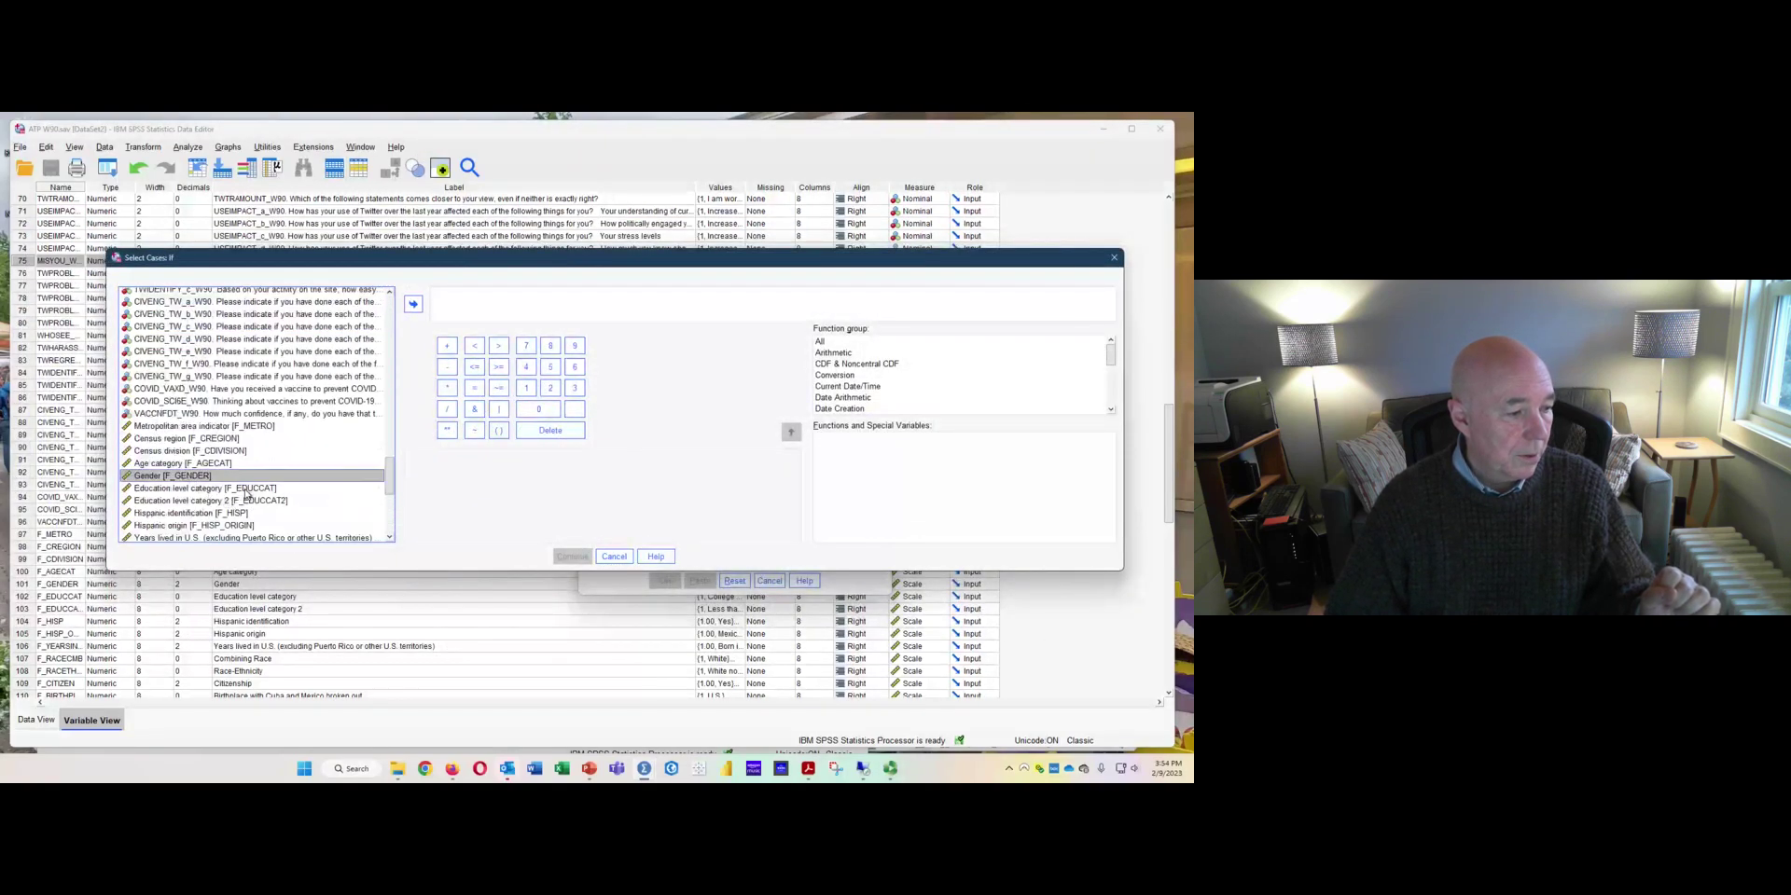
{"action": "left_click", "coordinate": [413, 304]}
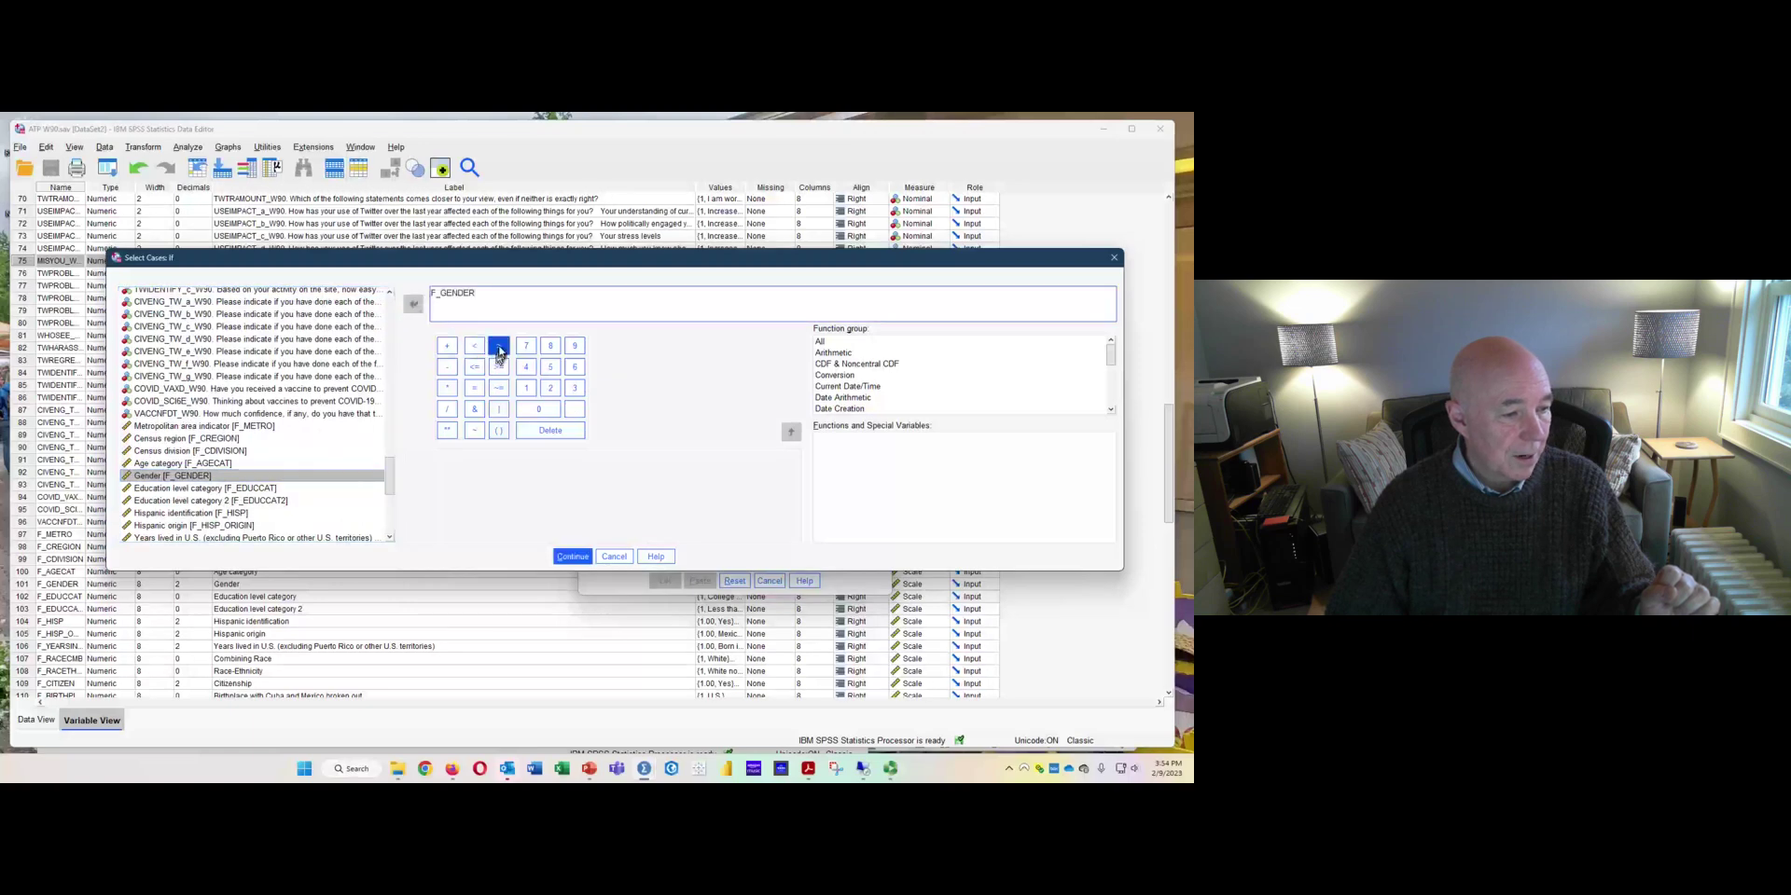
{"action": "left_click", "coordinate": [474, 346]}
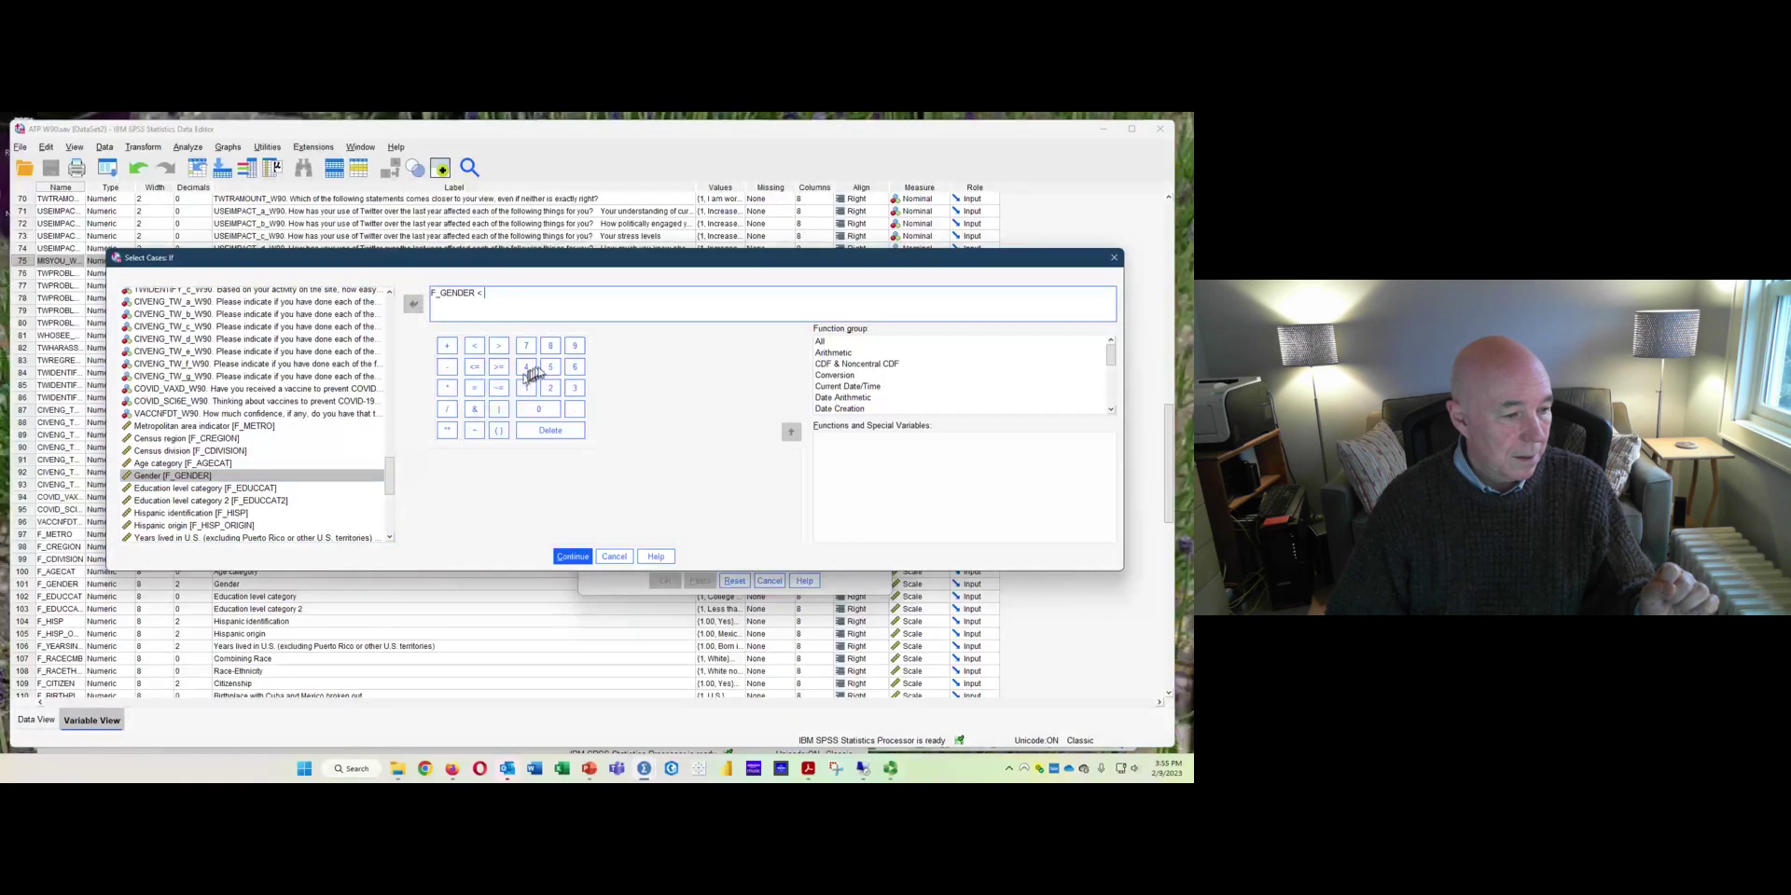
{"action": "left_click", "coordinate": [574, 388]}
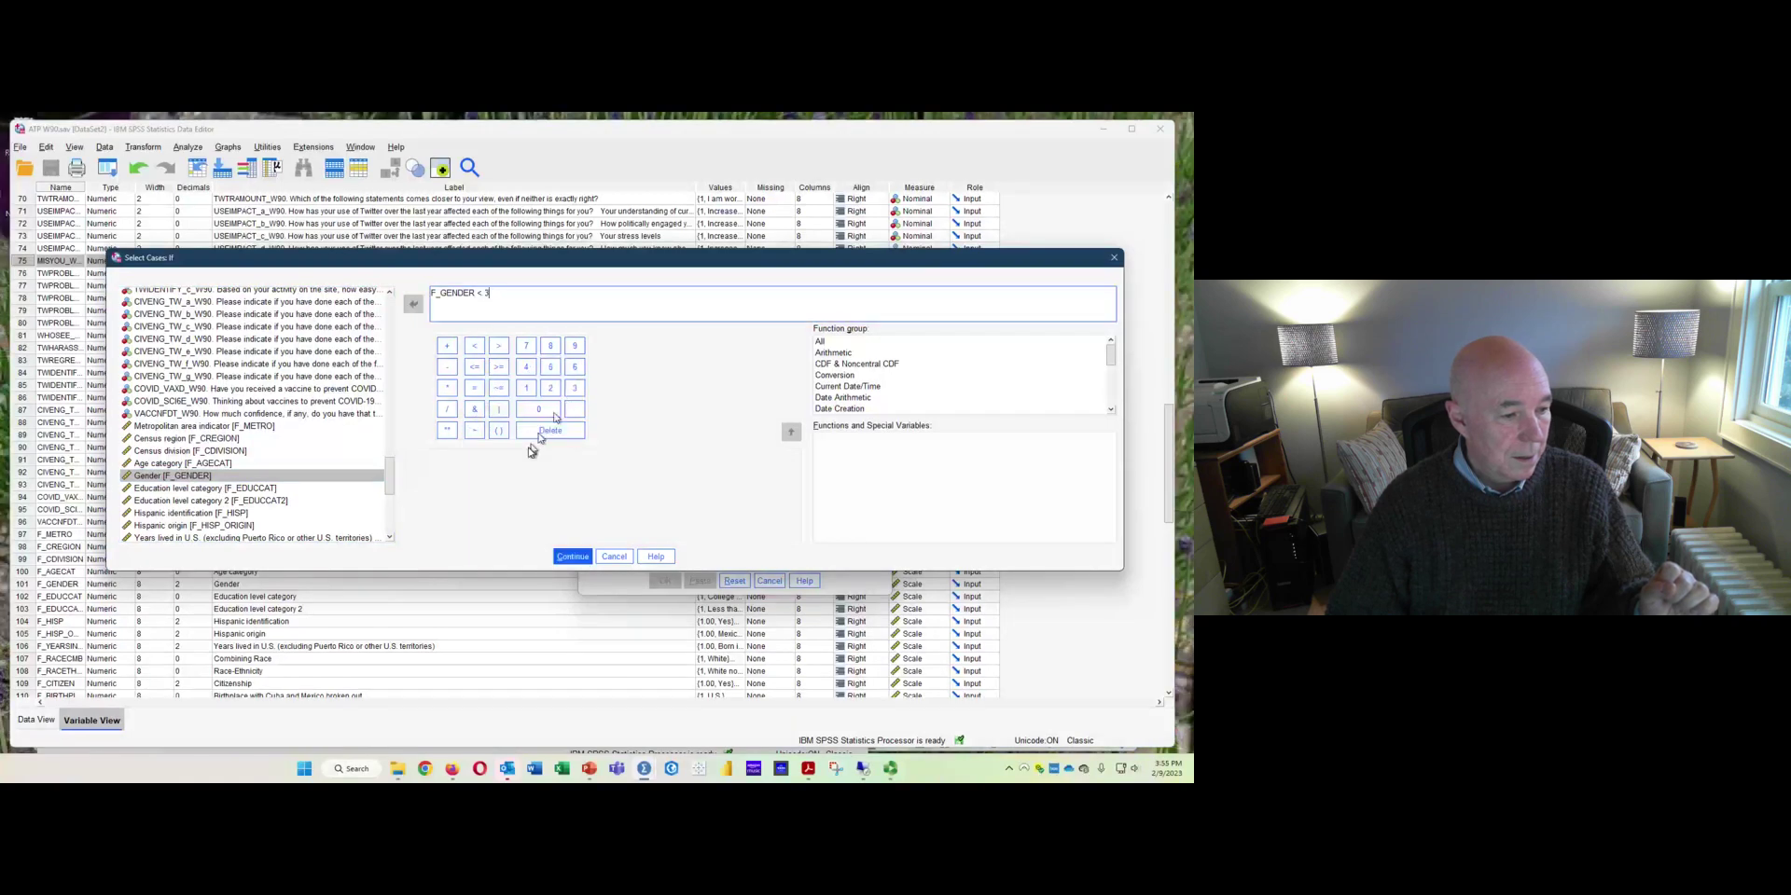
{"action": "left_click", "coordinate": [572, 557]}
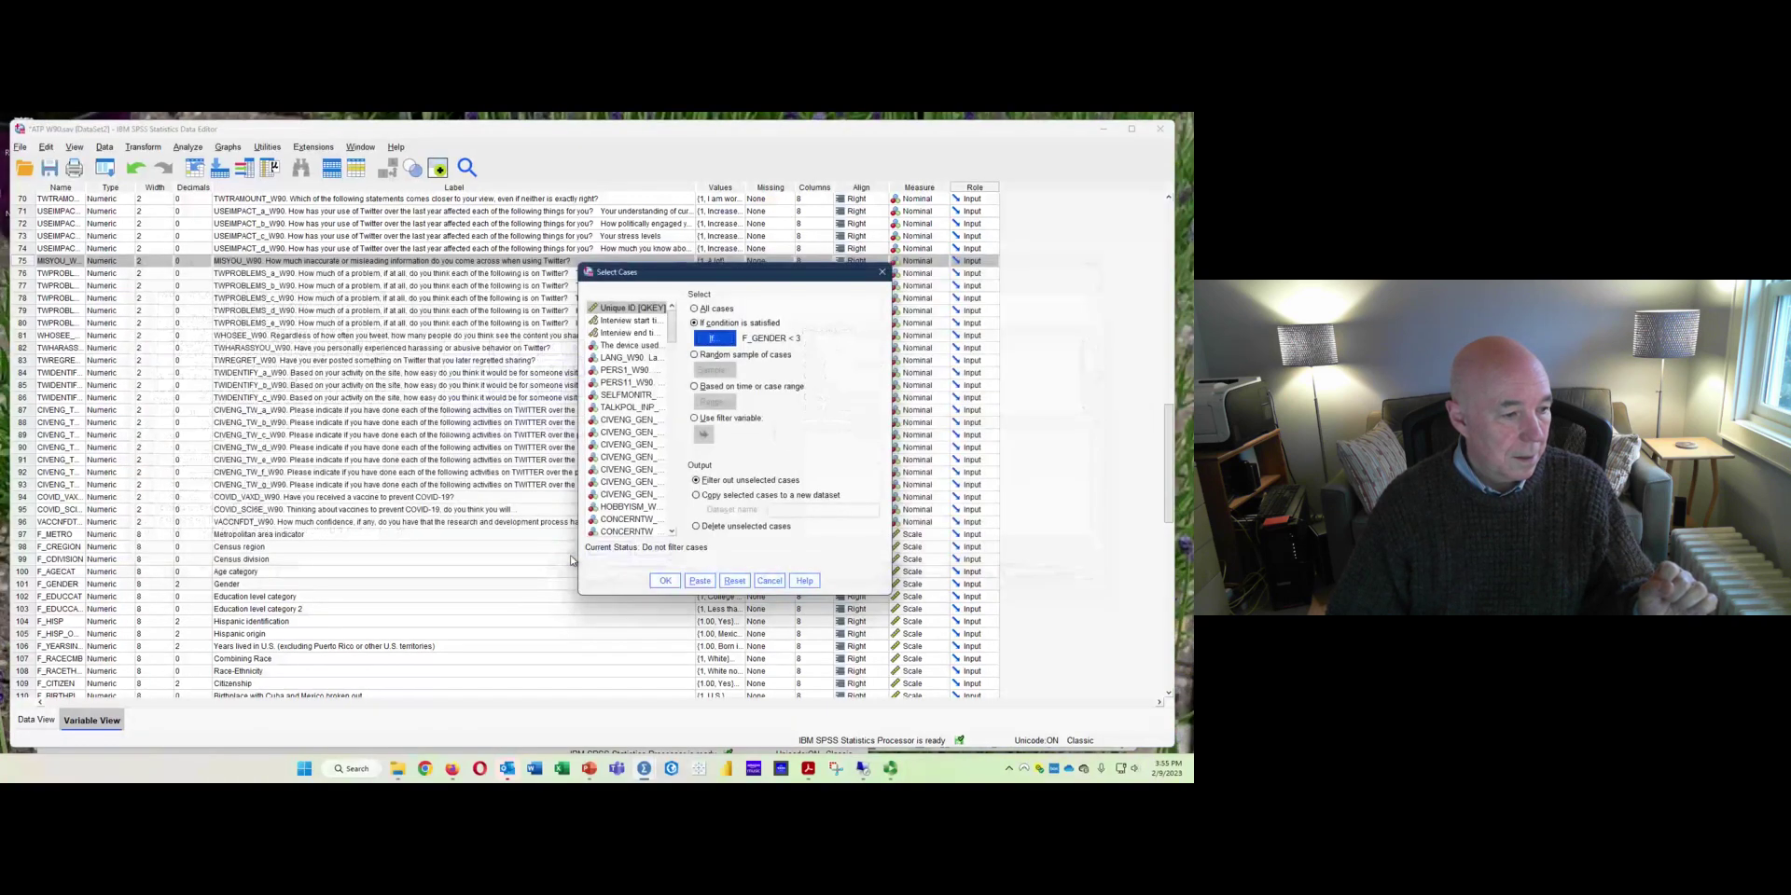
{"action": "left_click", "coordinate": [672, 582]}
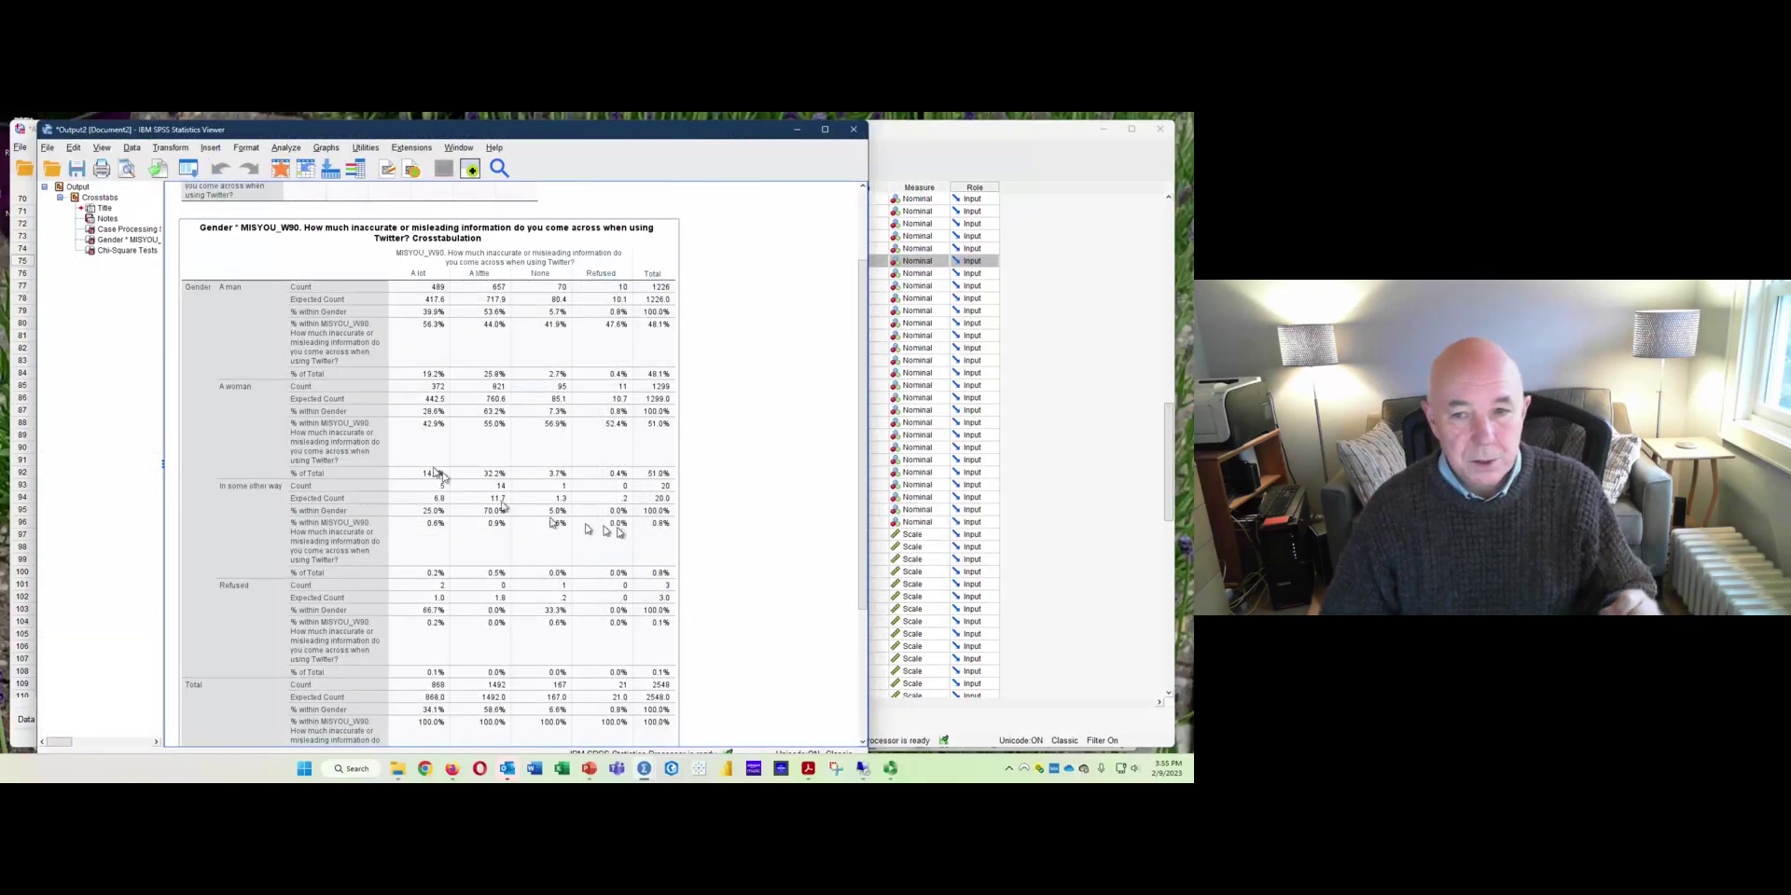
Review the Chi-Square Tests table and the gender categories in the unfiltered crosstab output.
{"action": "scroll", "coordinate": [536, 403], "scroll_direction": "down", "scroll_amount": 2}
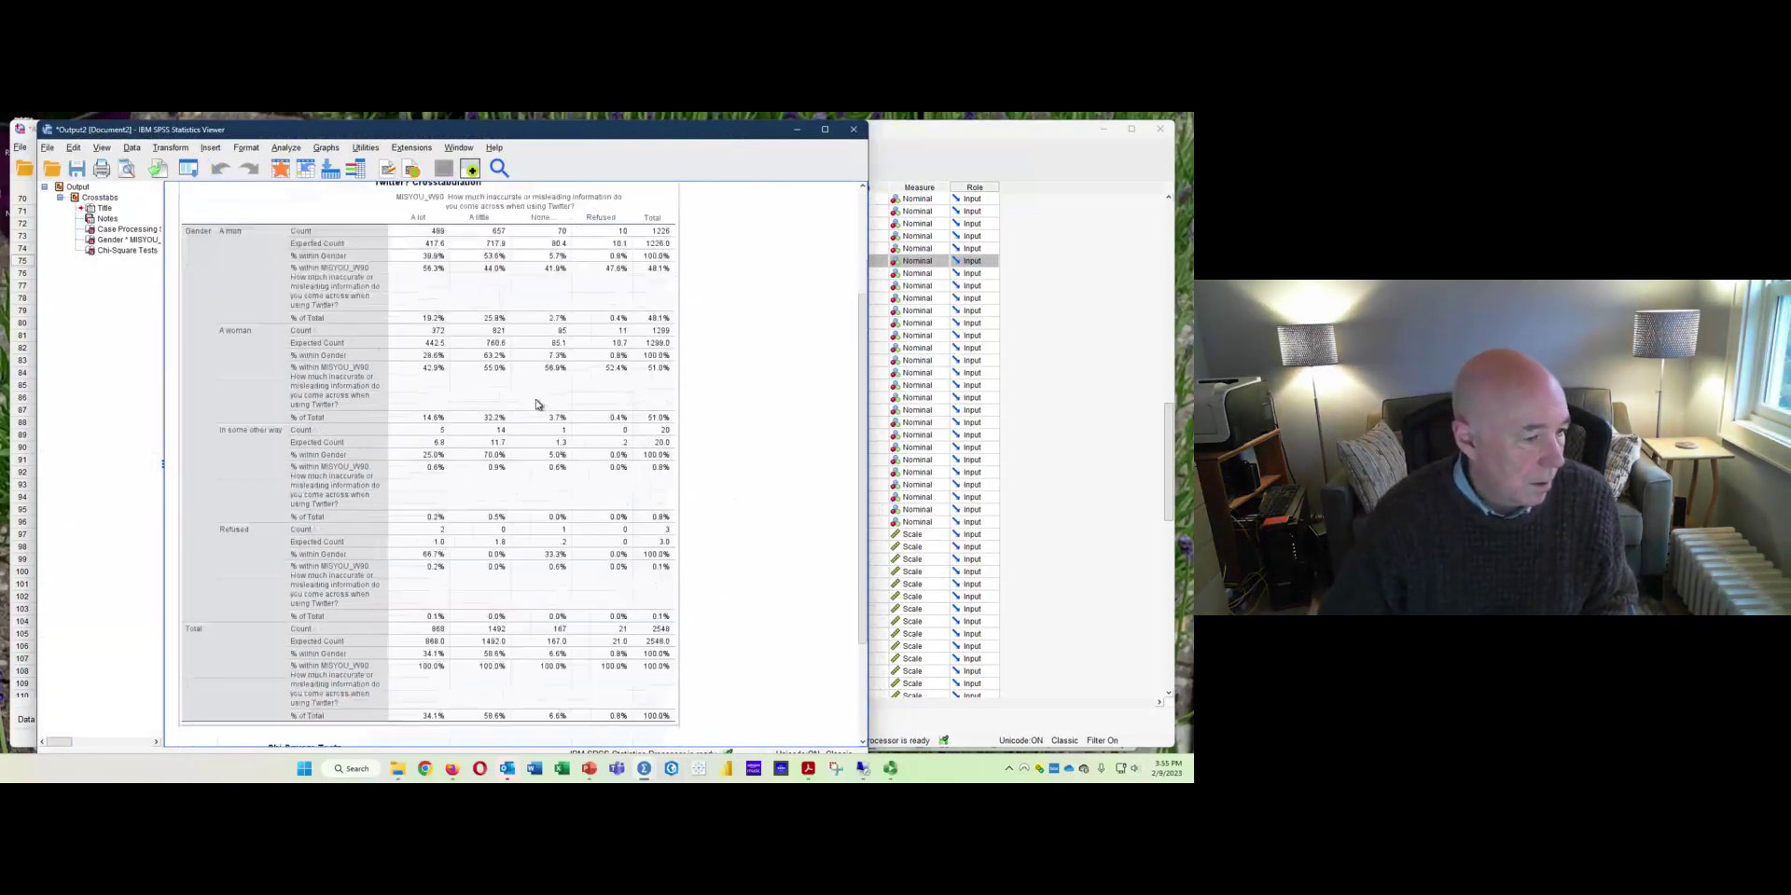
{"action": "scroll", "coordinate": [536, 404], "scroll_direction": "down", "scroll_amount": 3}
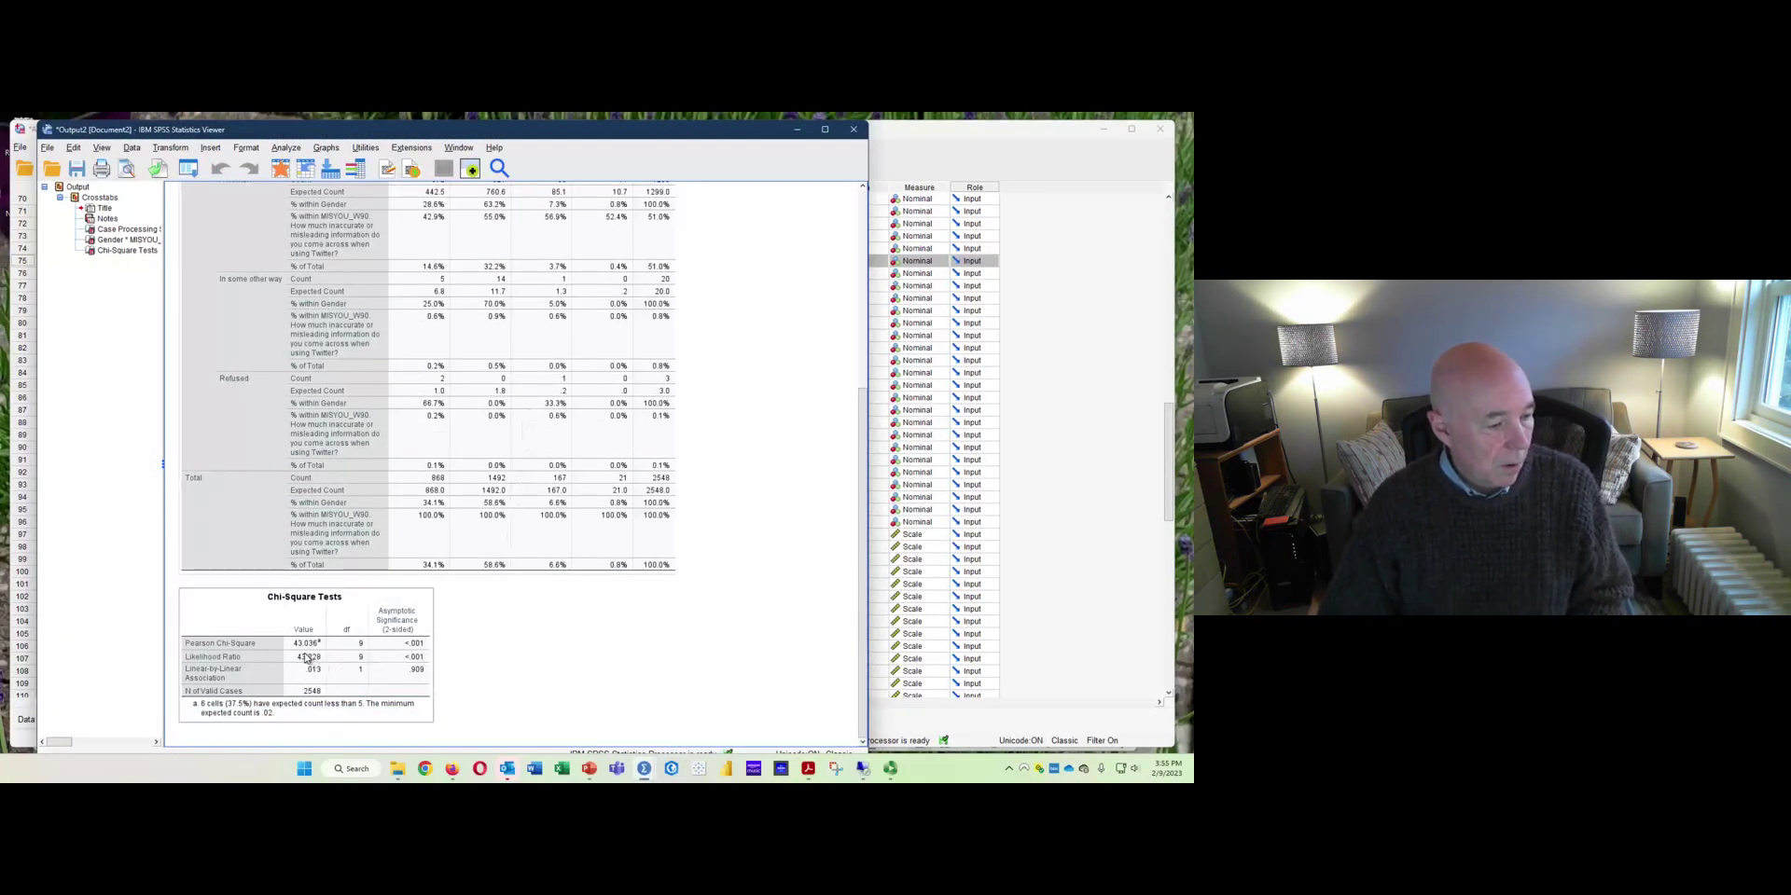
{"action": "left_click", "coordinate": [460, 649]}
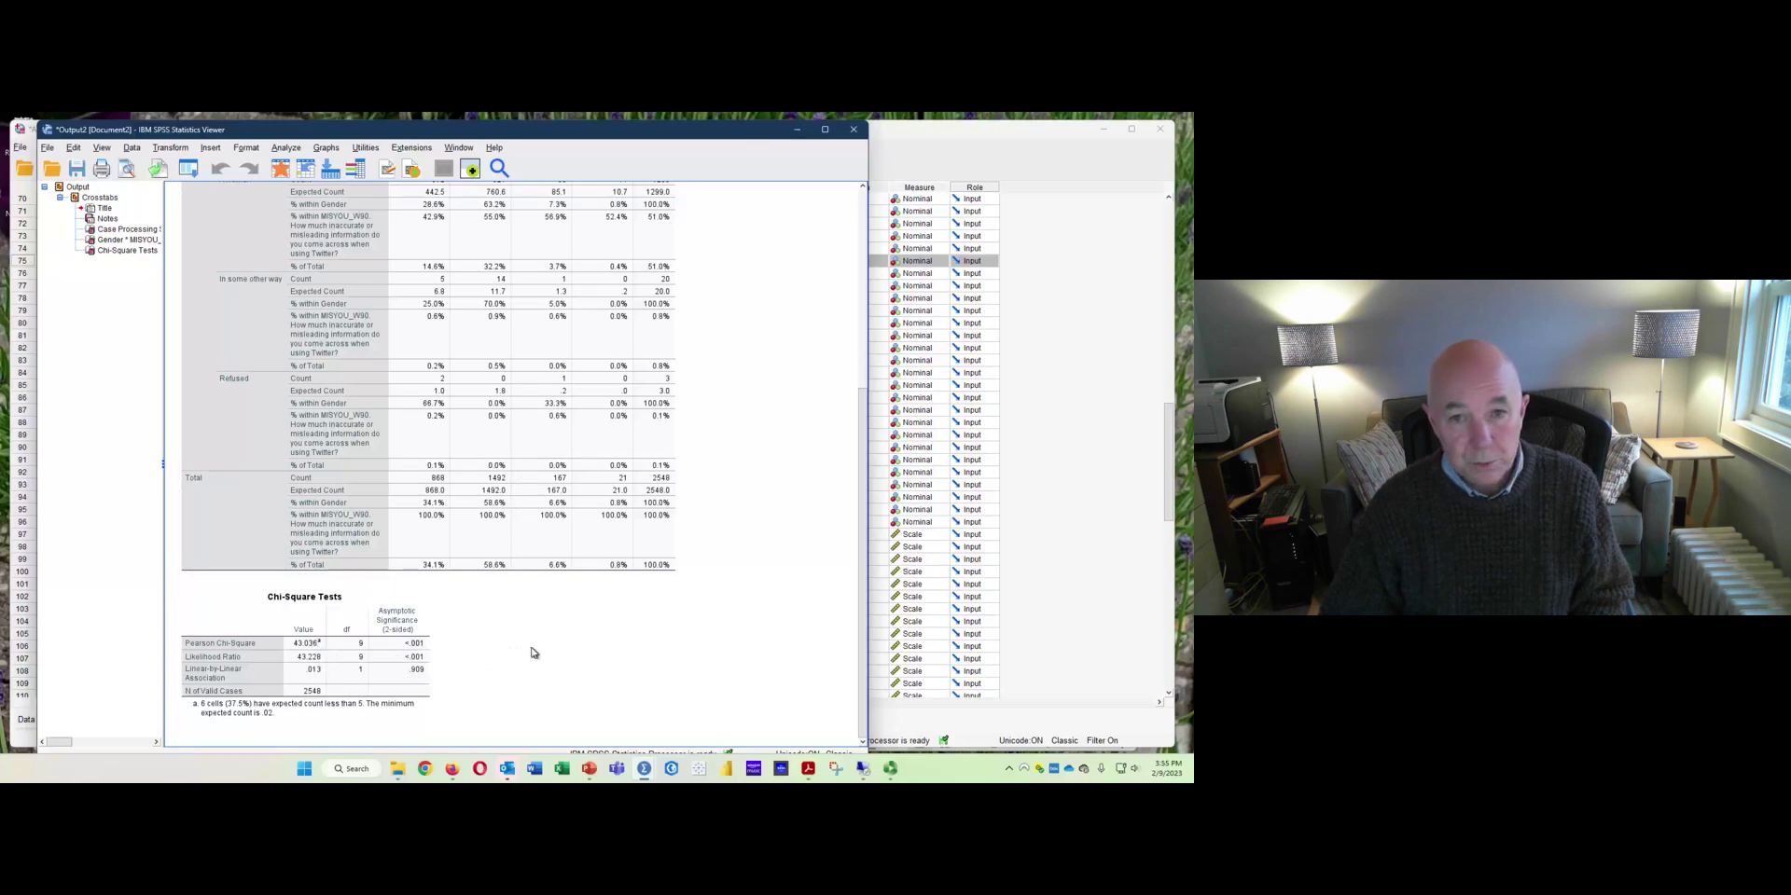
{"action": "left_click", "coordinate": [478, 446]}
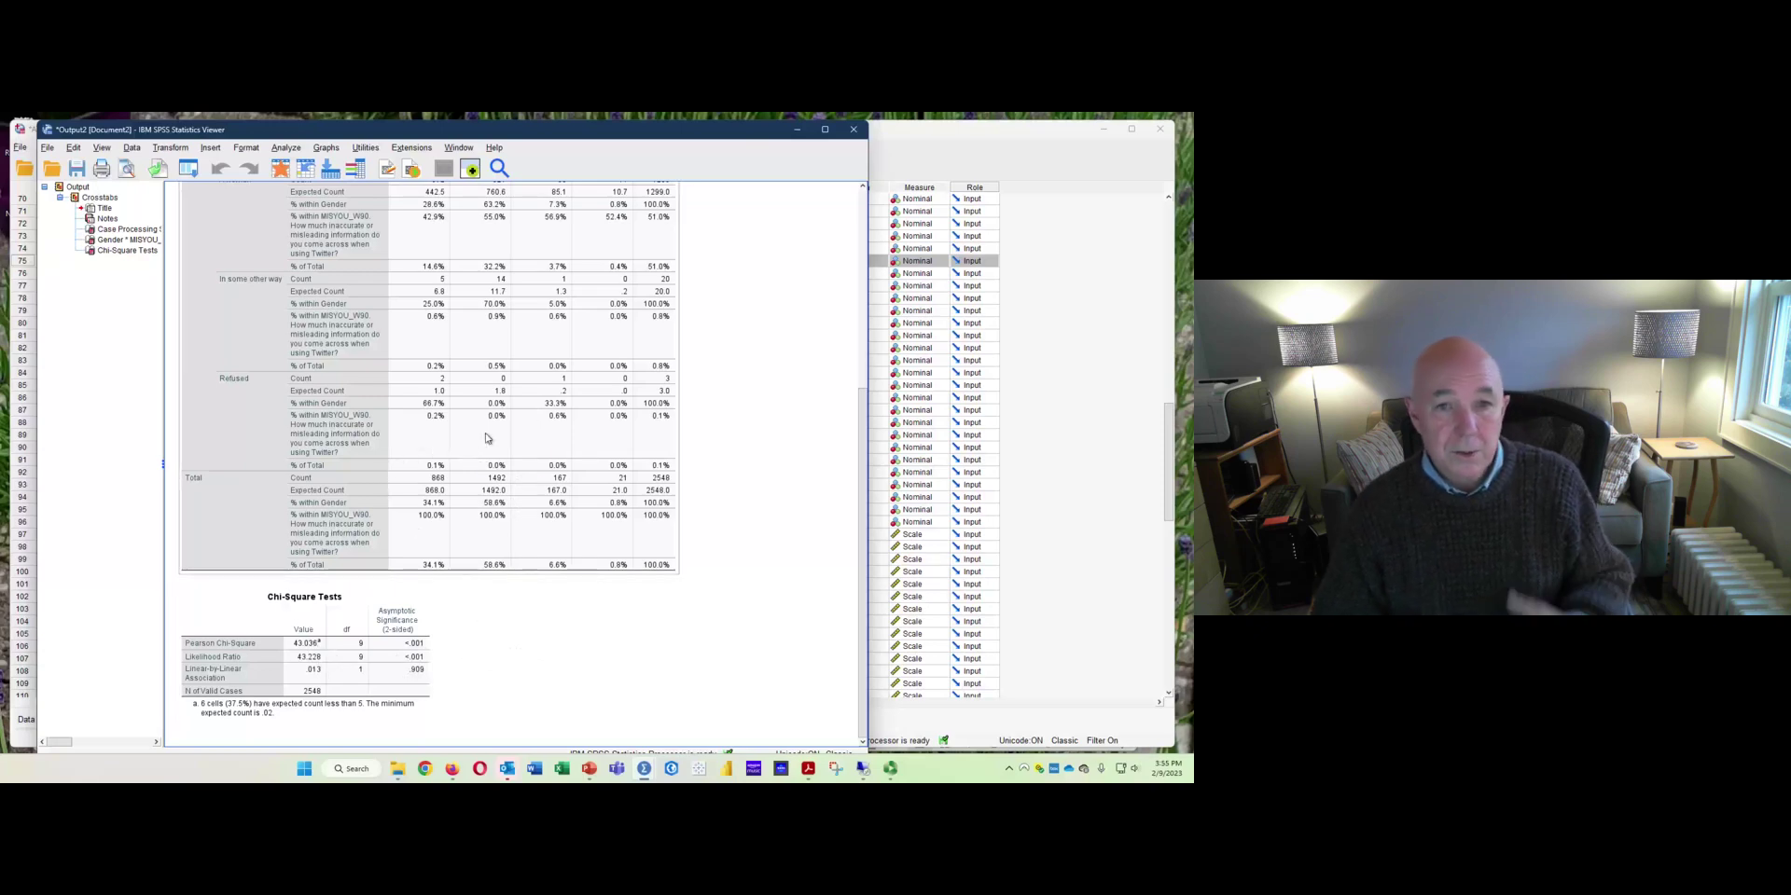
{"action": "scroll", "coordinate": [420, 420], "scroll_direction": "up", "scroll_amount": 6}
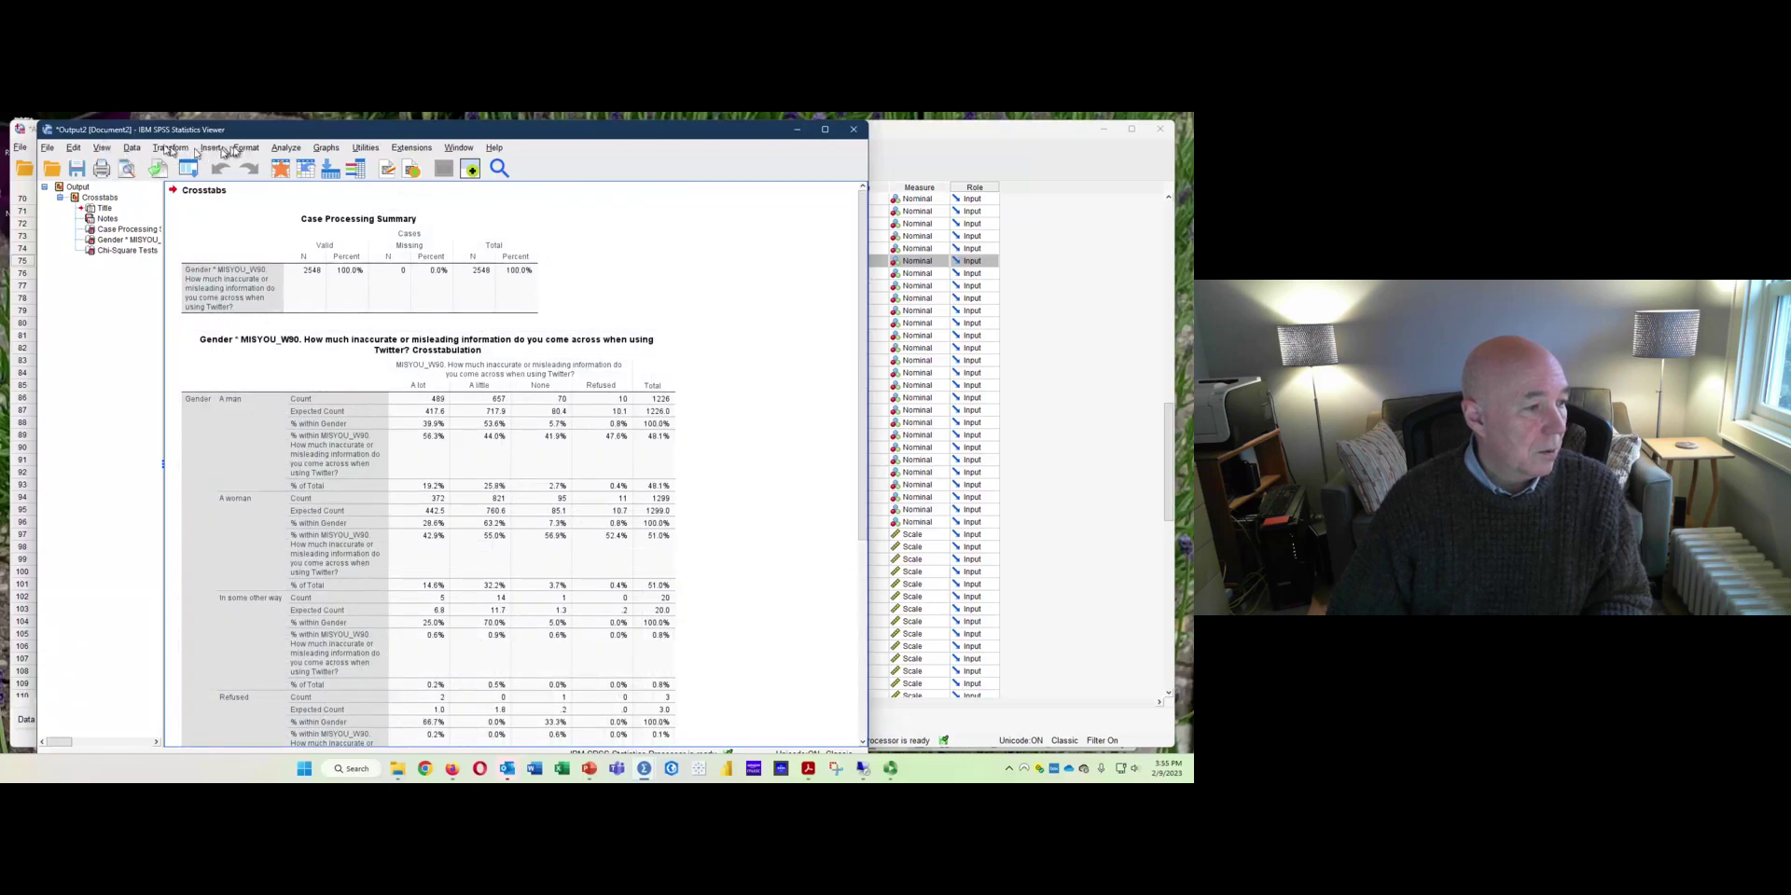
Rerun the Gender by MISYOU_W90 crosstab on the filtered cases with the existing variable and statistics settings.
{"action": "left_click", "coordinate": [286, 147]}
{"action": "mouse_move", "coordinate": [401, 213]}
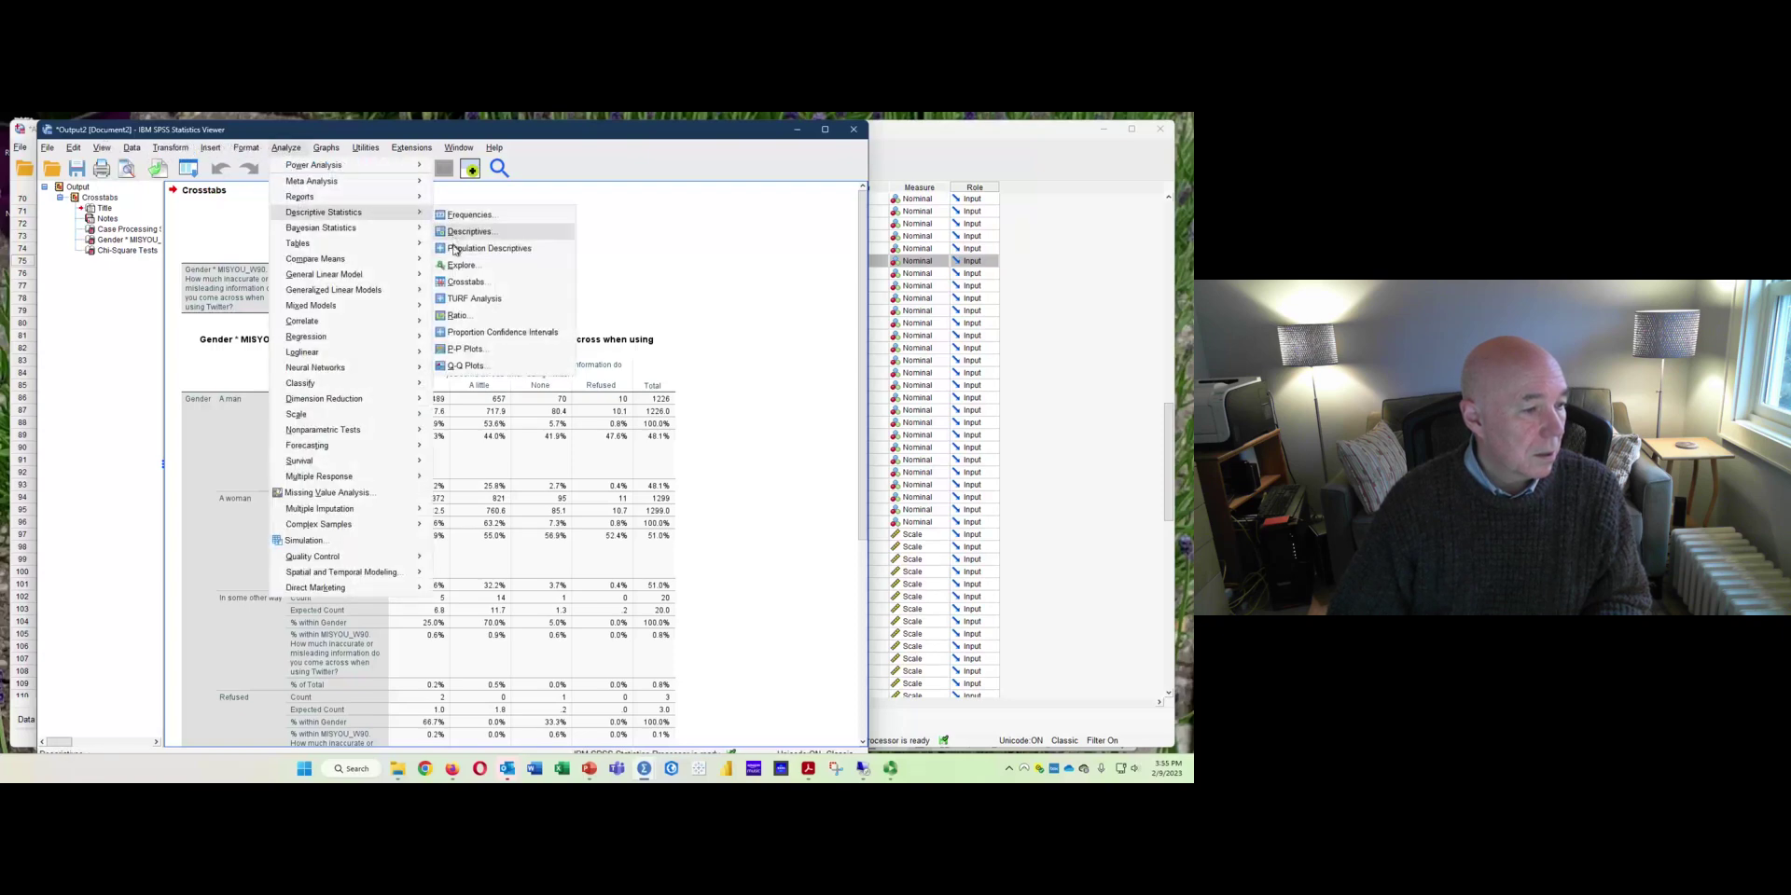
{"action": "left_click", "coordinate": [464, 282]}
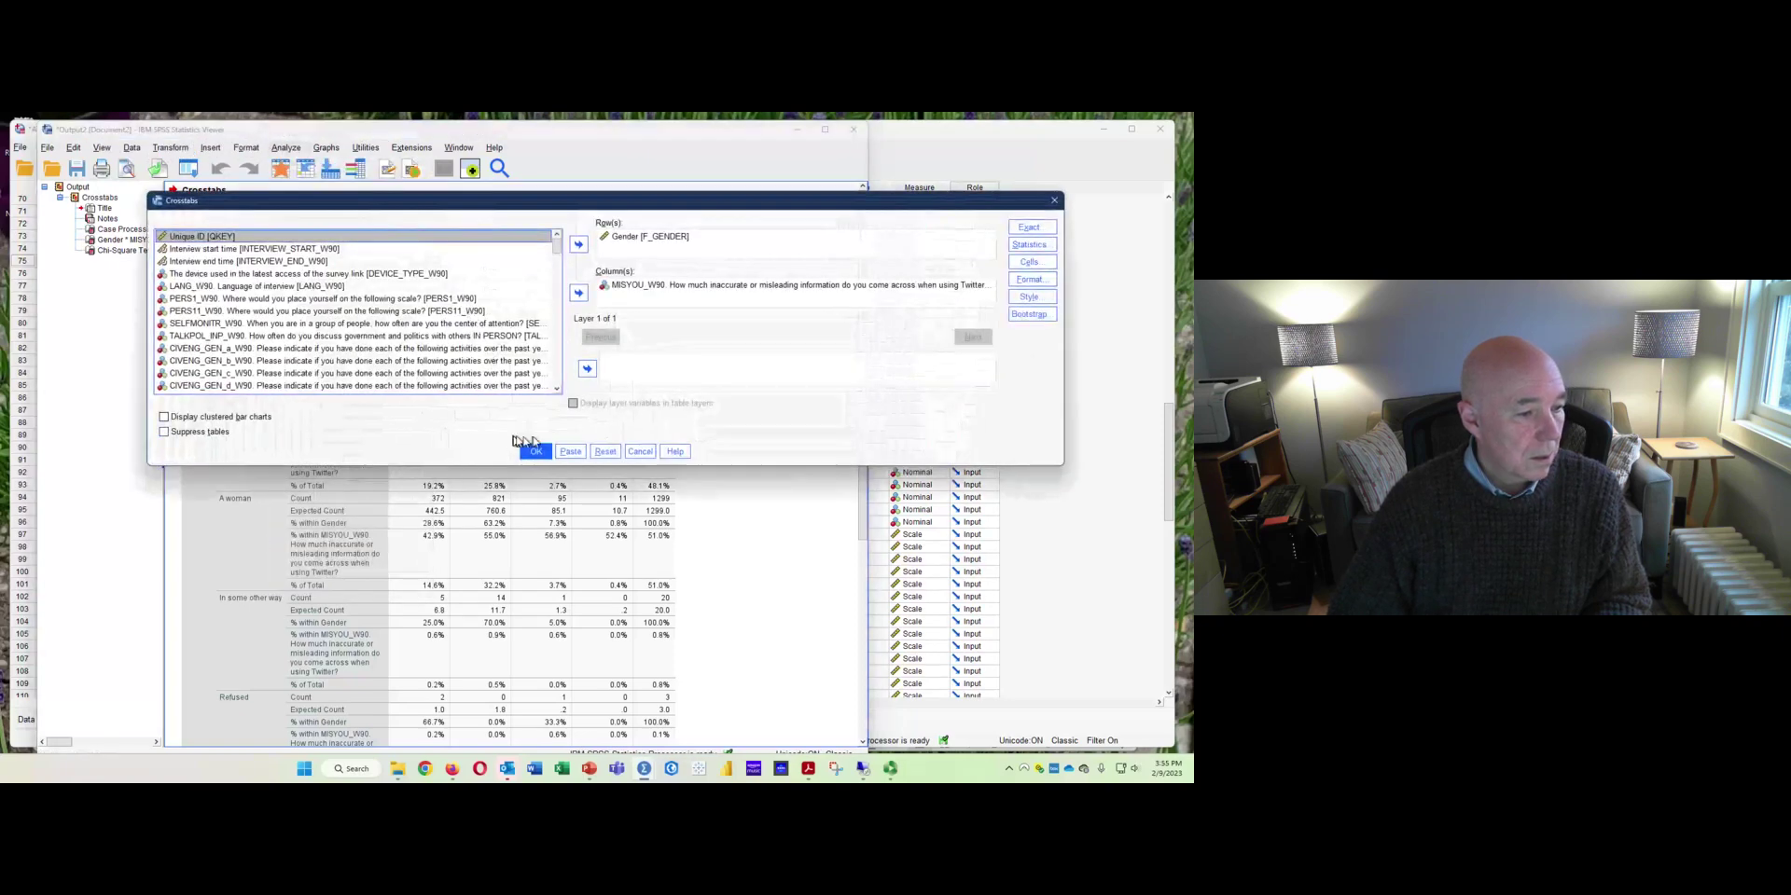
{"action": "left_click", "coordinate": [536, 452]}
Examine the filtered crosstabulation and its Chi-Square Tests table, including the Pearson value and the expected-count footnote.
{"action": "scroll", "coordinate": [477, 446], "scroll_direction": "down", "scroll_amount": 3}
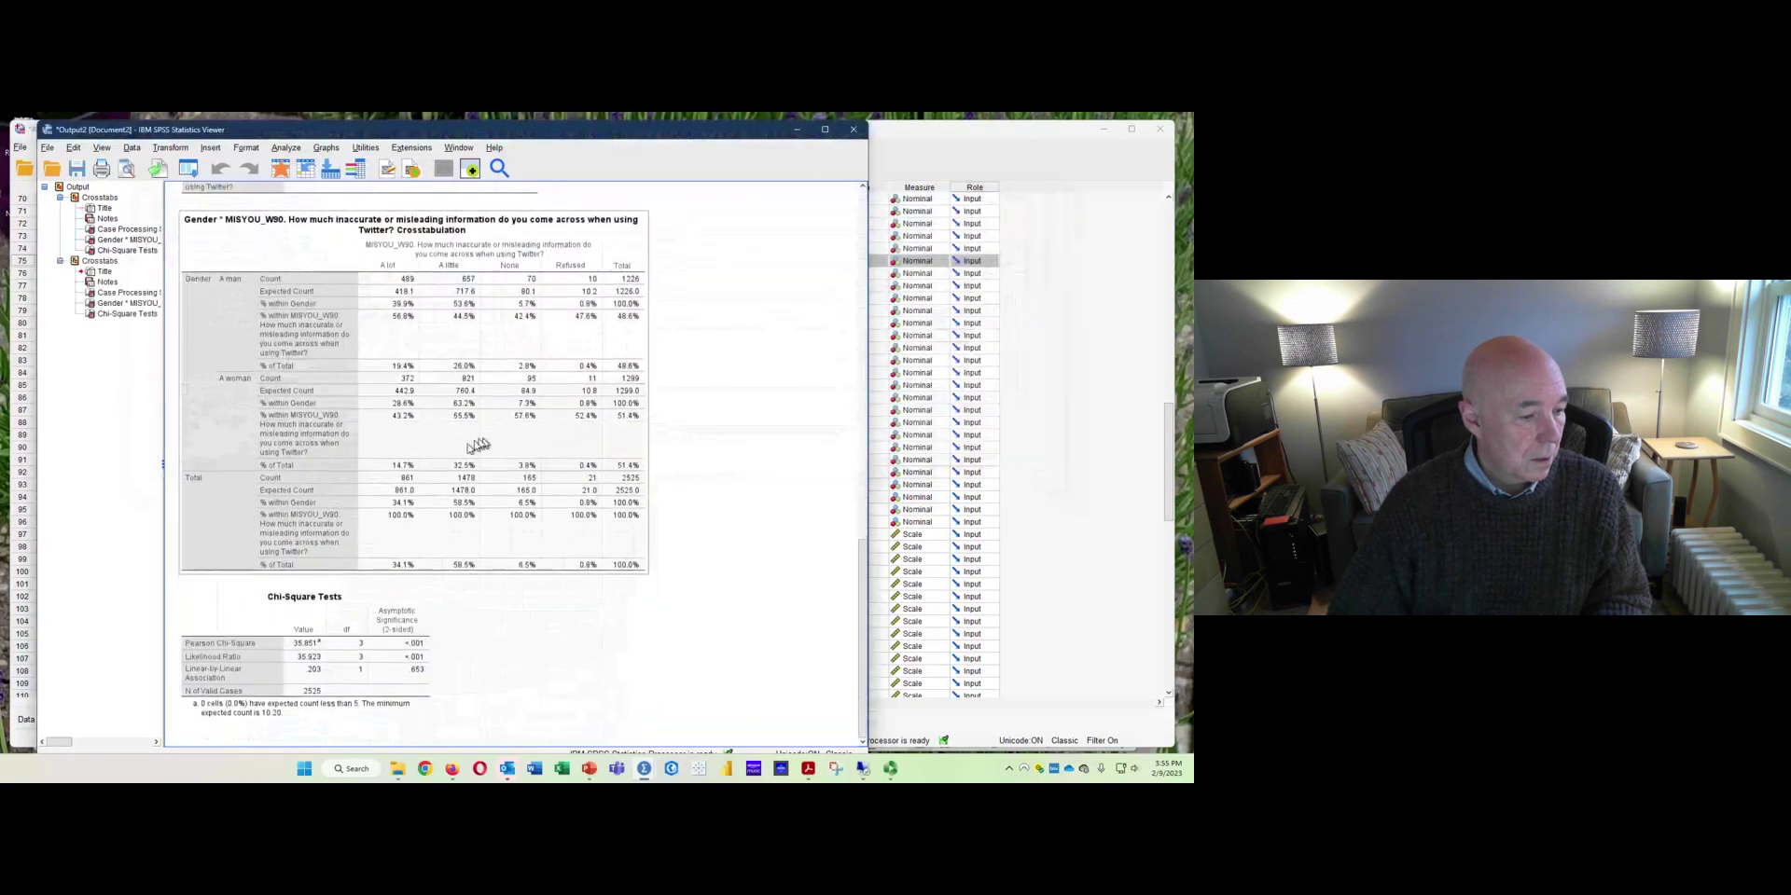
{"action": "left_click", "coordinate": [308, 652]}
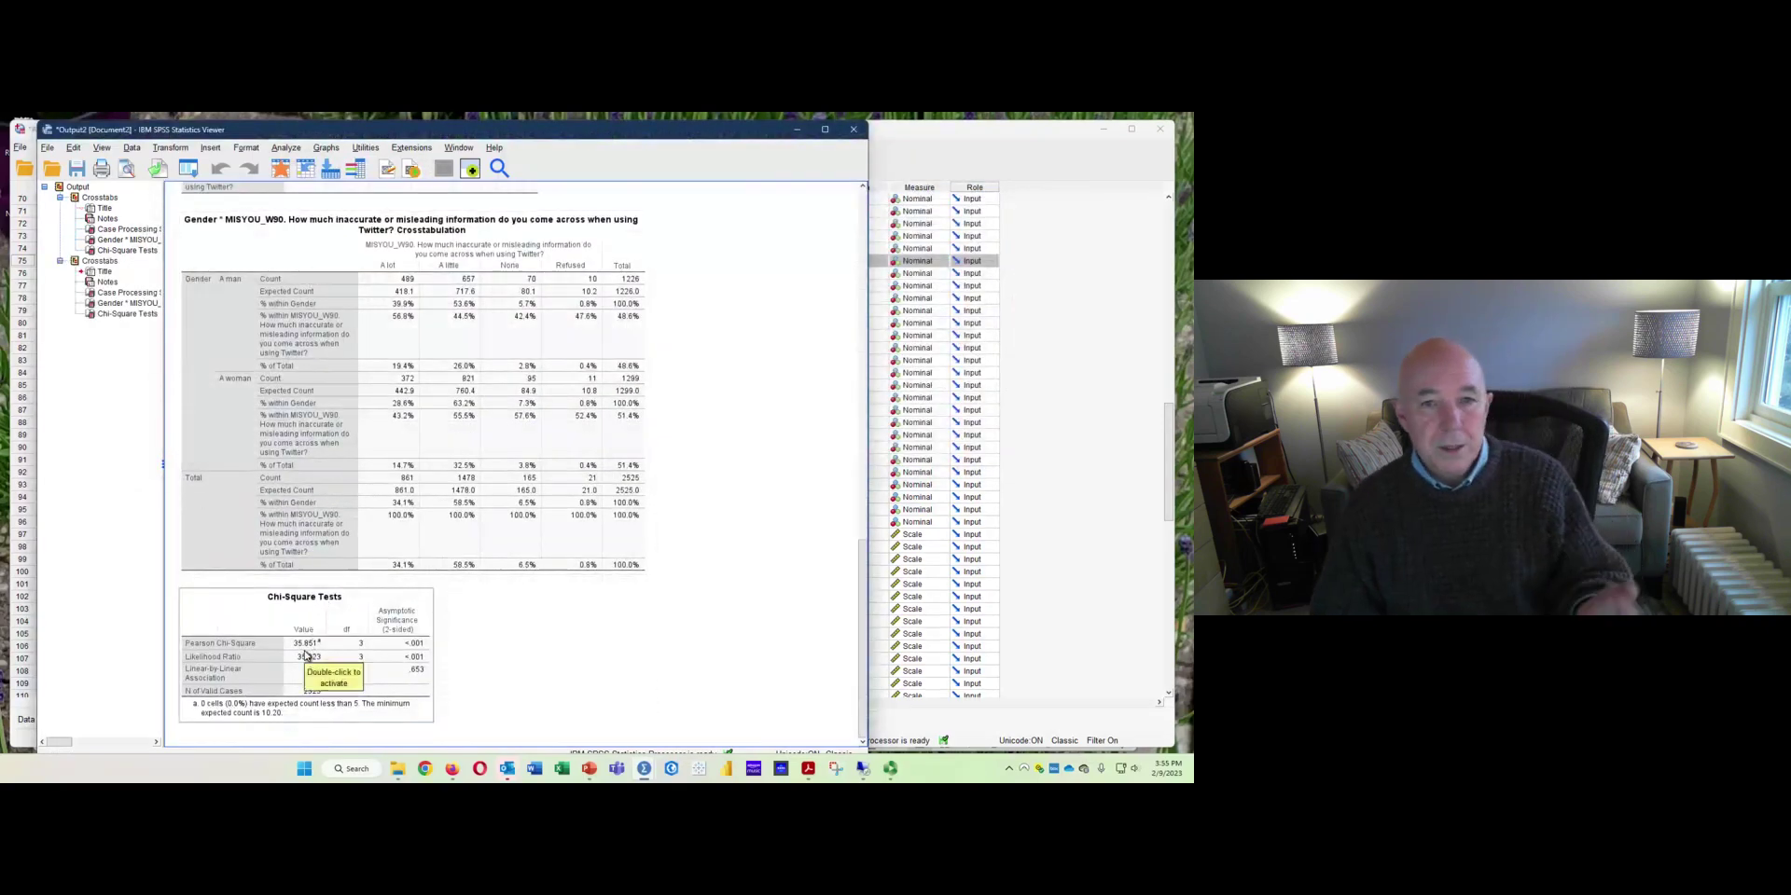
{"action": "left_click", "coordinate": [461, 641]}
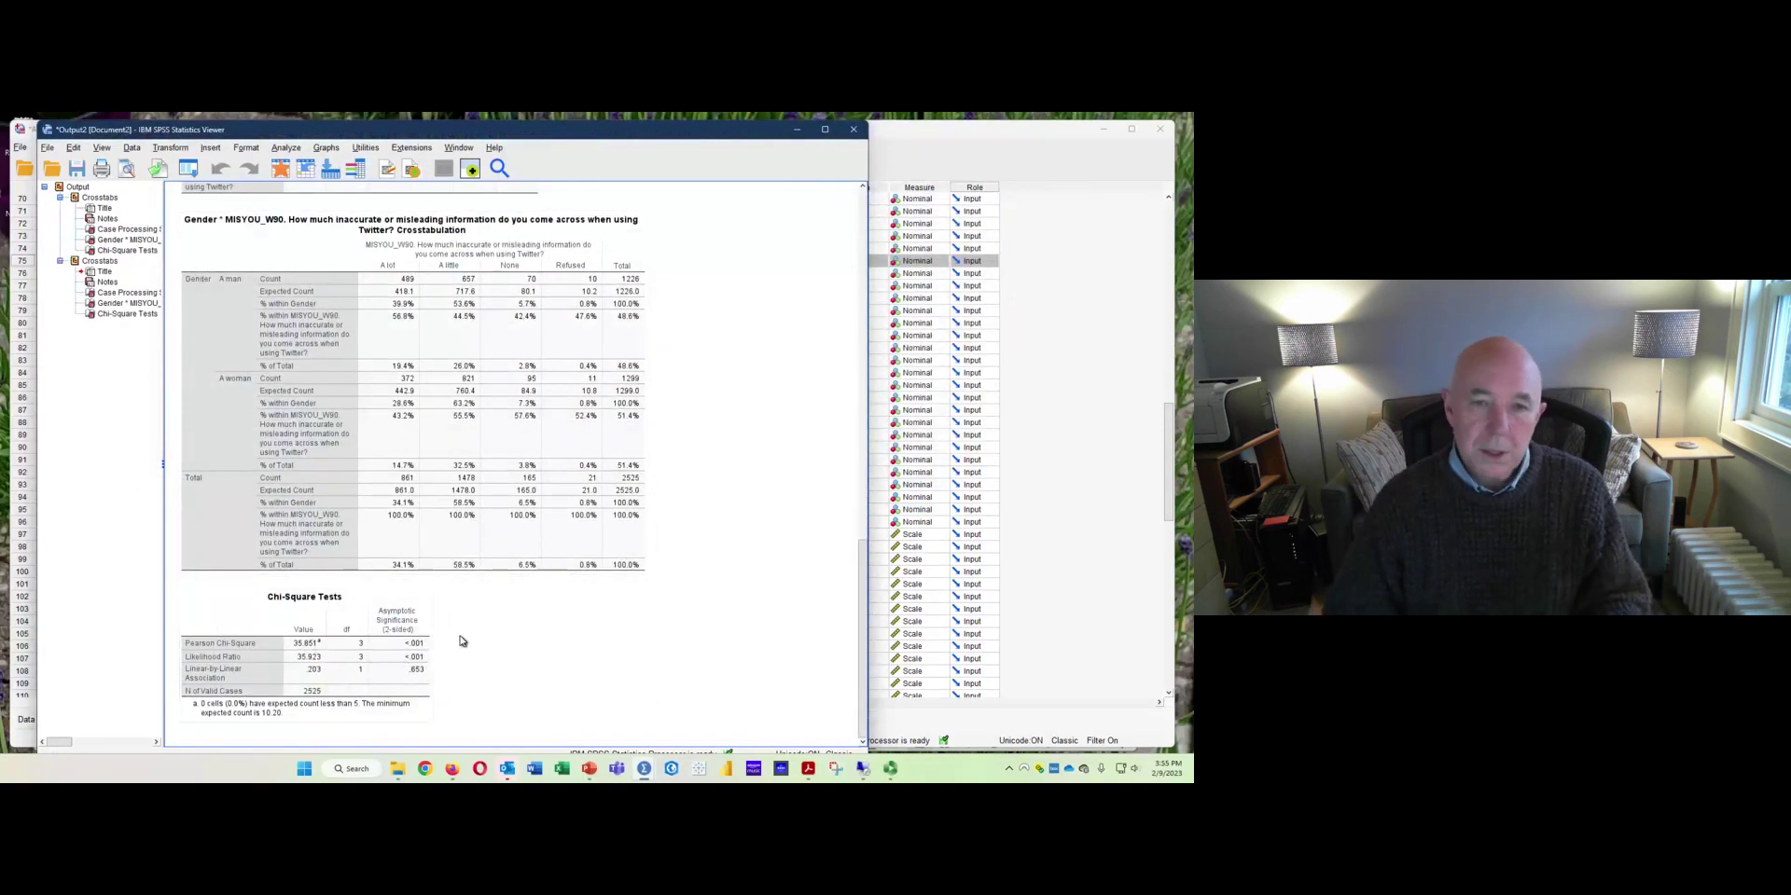
{"action": "left_click", "coordinate": [507, 555]}
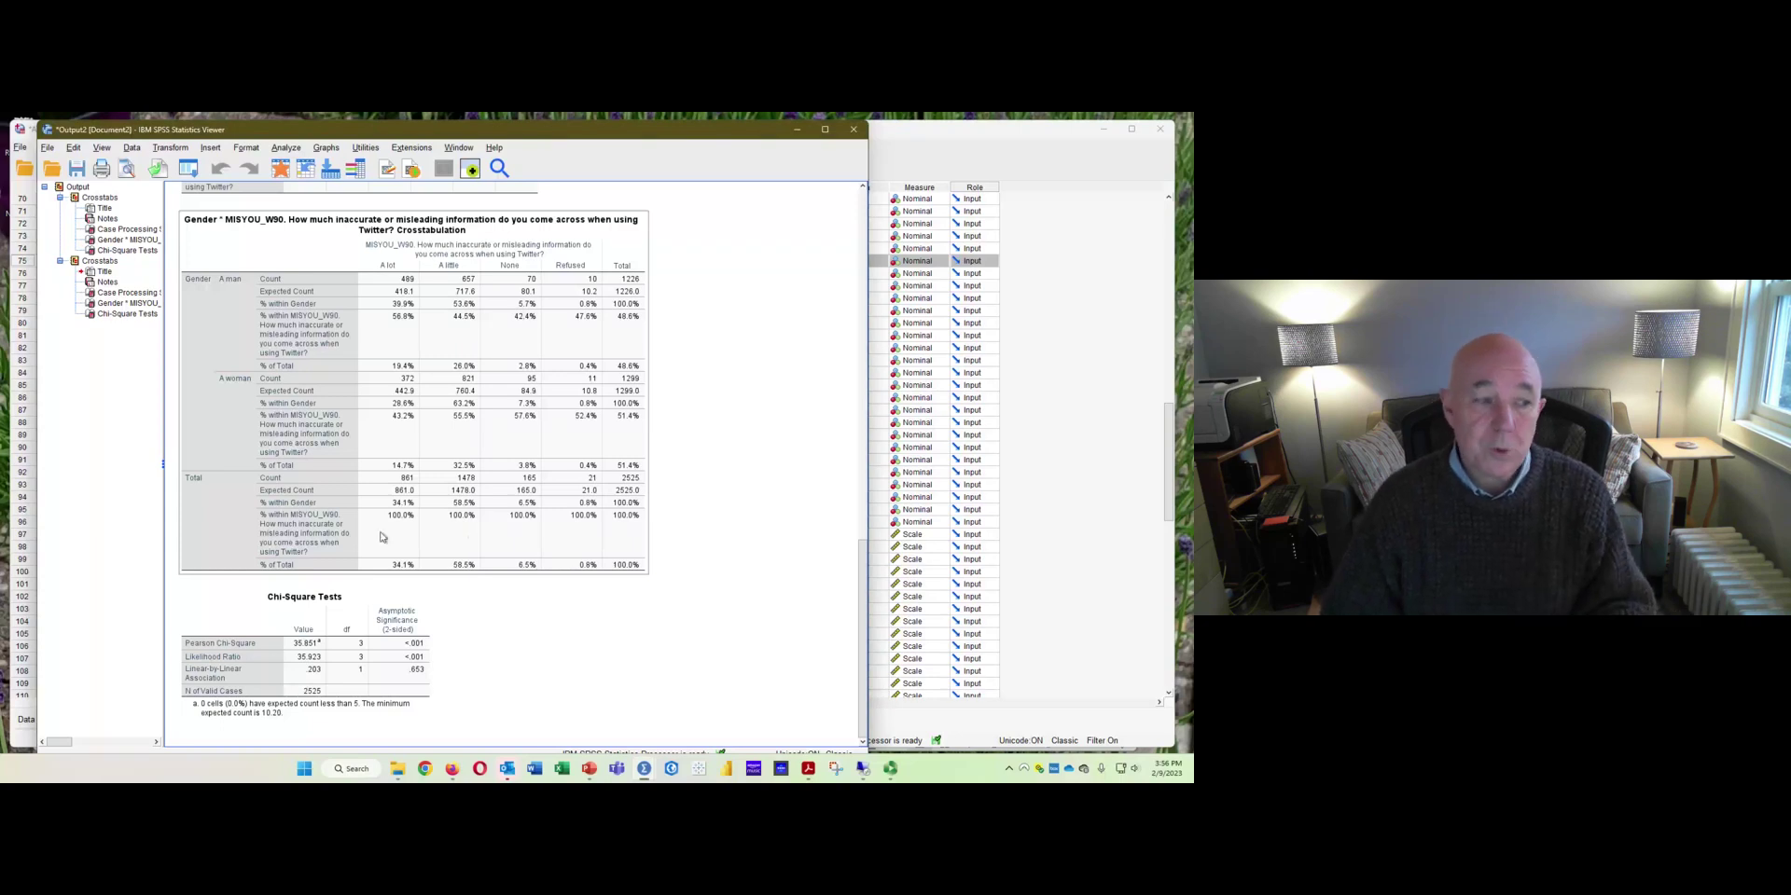
{"action": "left_click", "coordinate": [384, 299]}
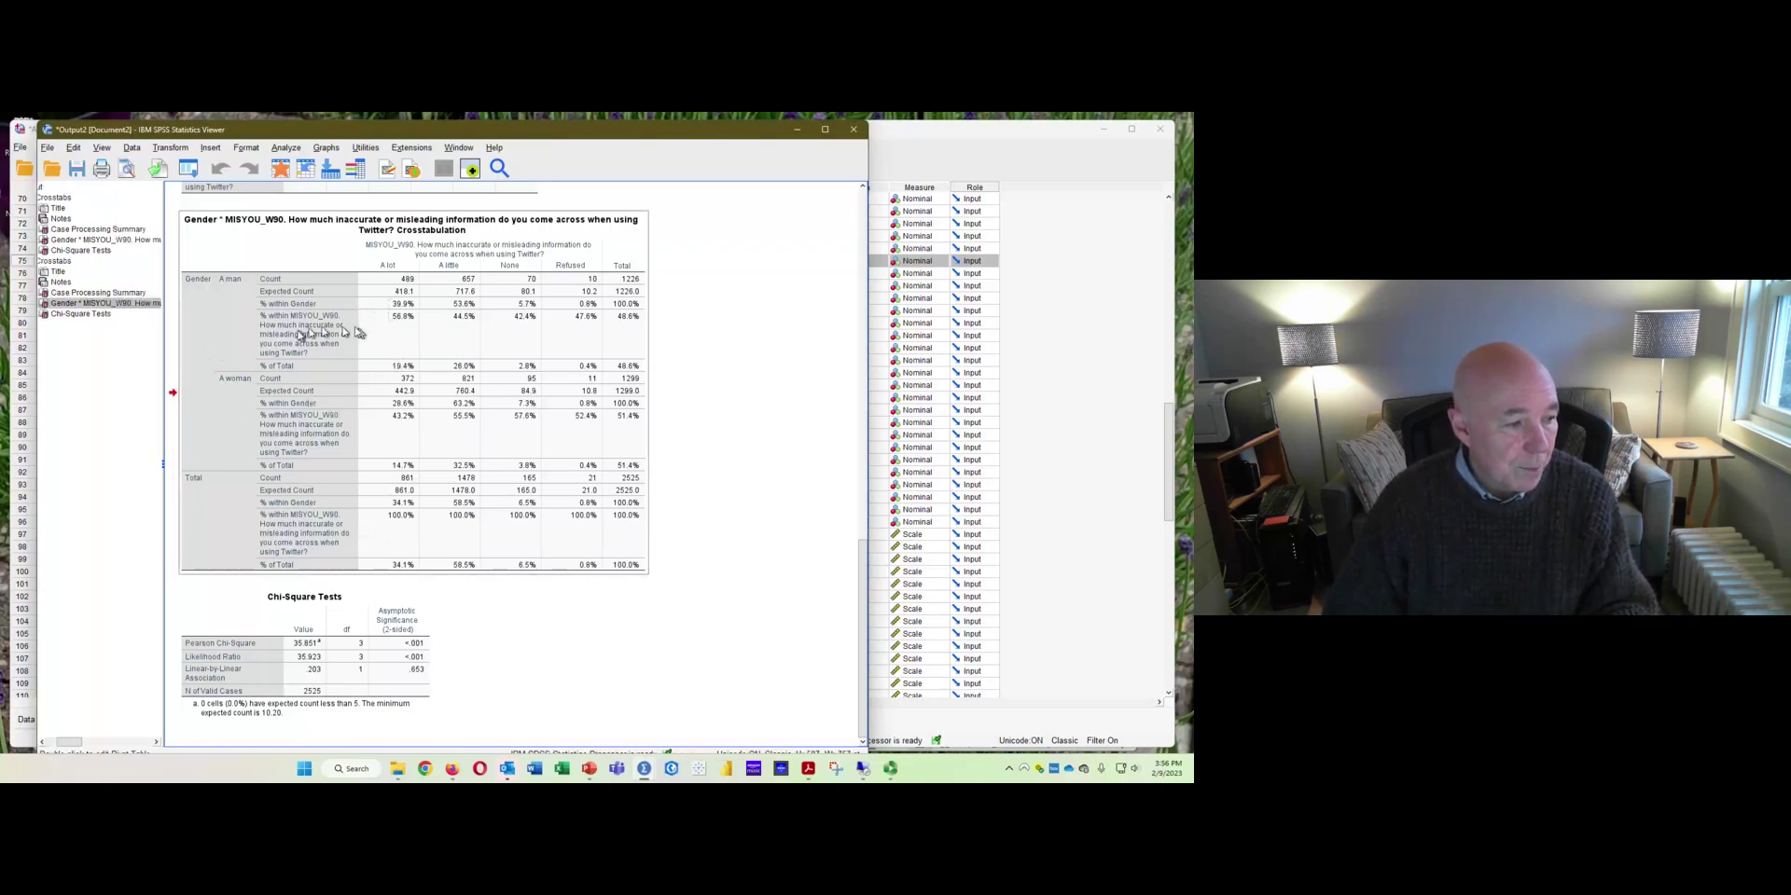